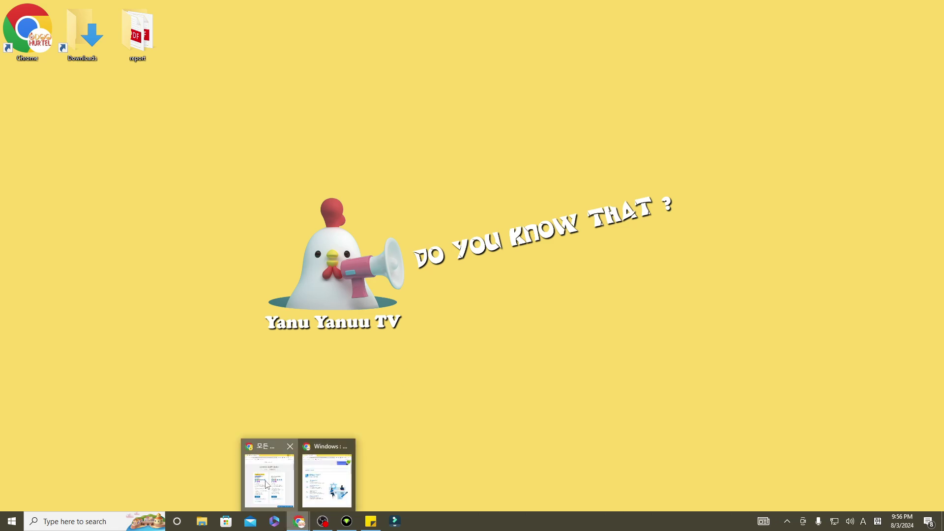
# Step: Bring up the Microsoft 365 and Hancom browser windows side by side and go to the Hancom home page
pyautogui.click(265, 482)
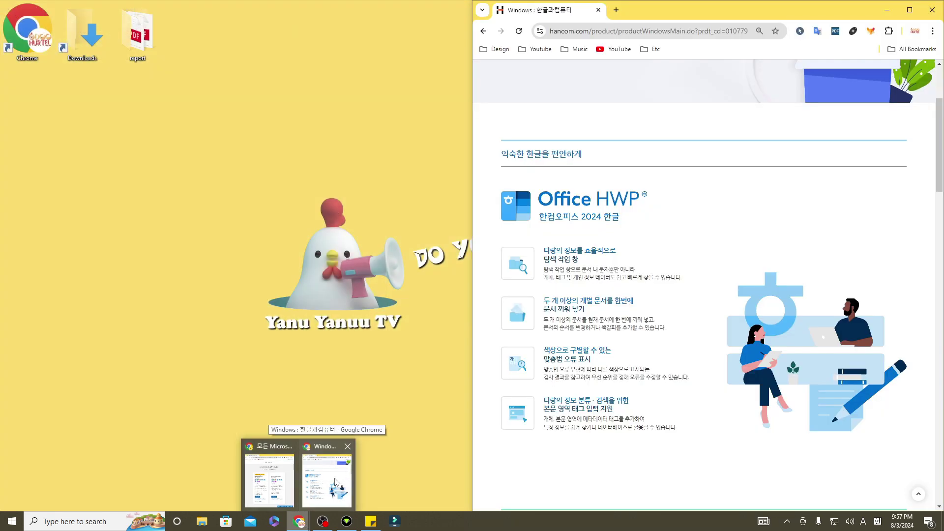
pyautogui.click(335, 482)
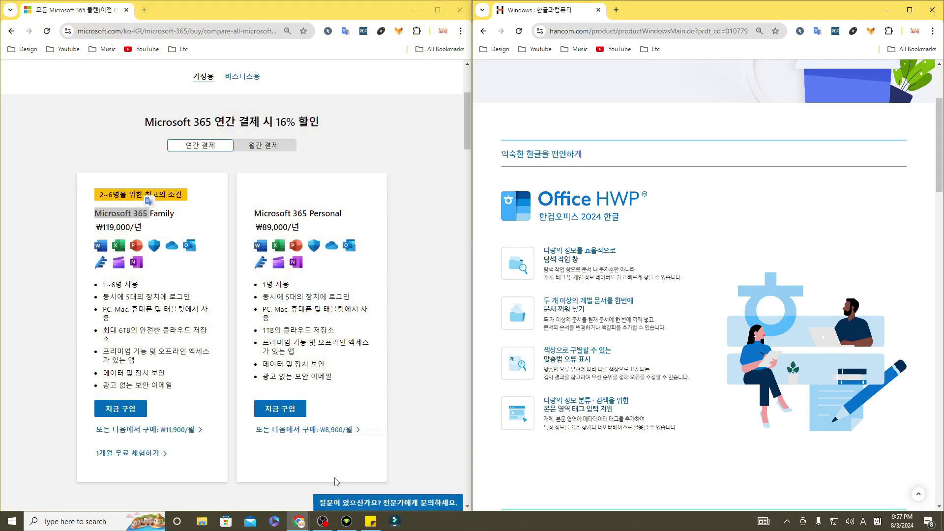
pyautogui.scroll(3, 511, 77)
pyautogui.click(511, 76)
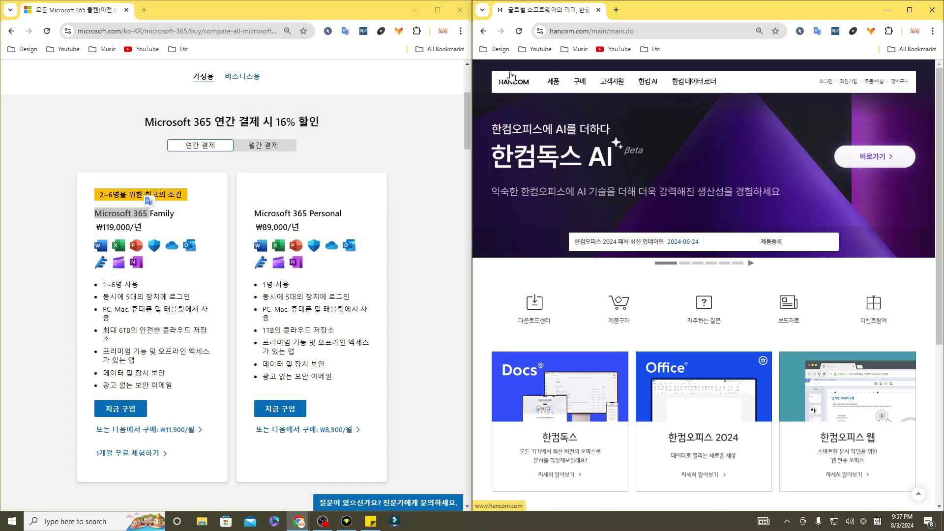
# Step: Open the 한컴오피스 2024 product page from the Hancom home page and look over its Office HWP section
pyautogui.scroll(-3, 554, 418)
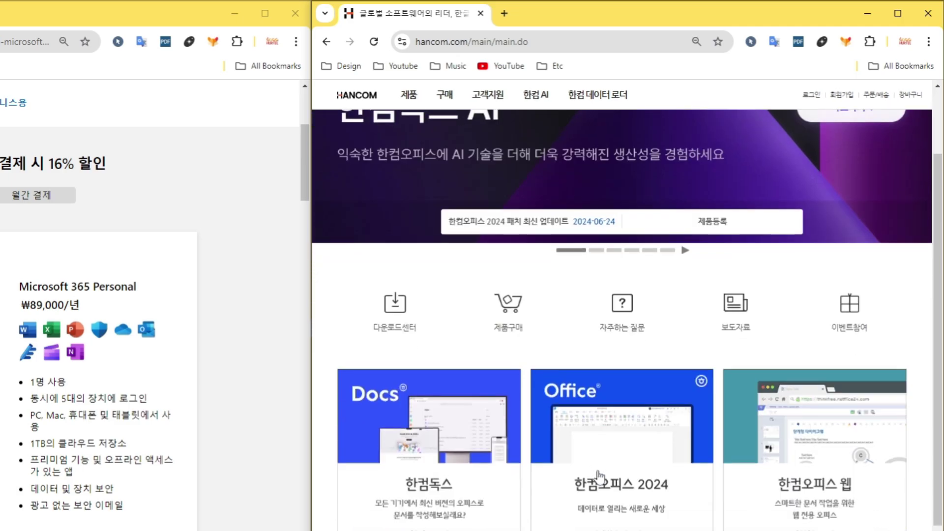
pyautogui.click(628, 415)
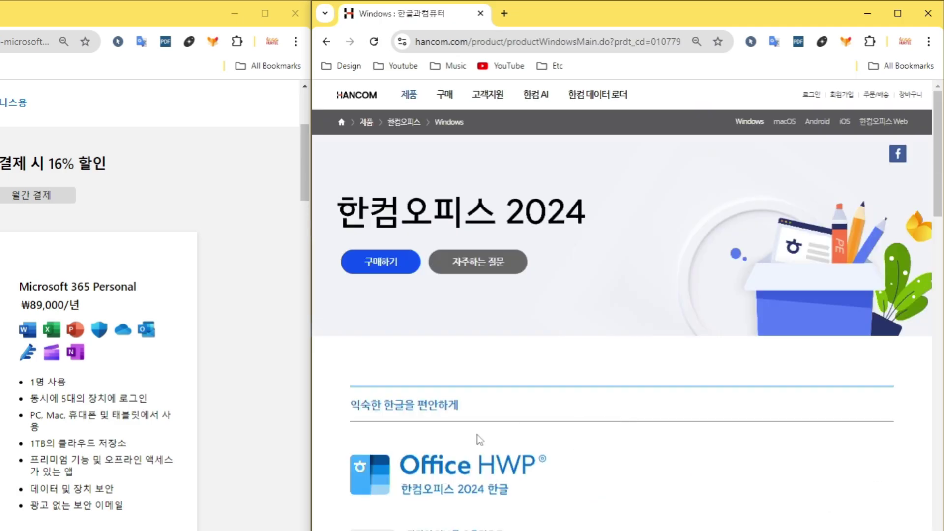
pyautogui.scroll(-3, 478, 437)
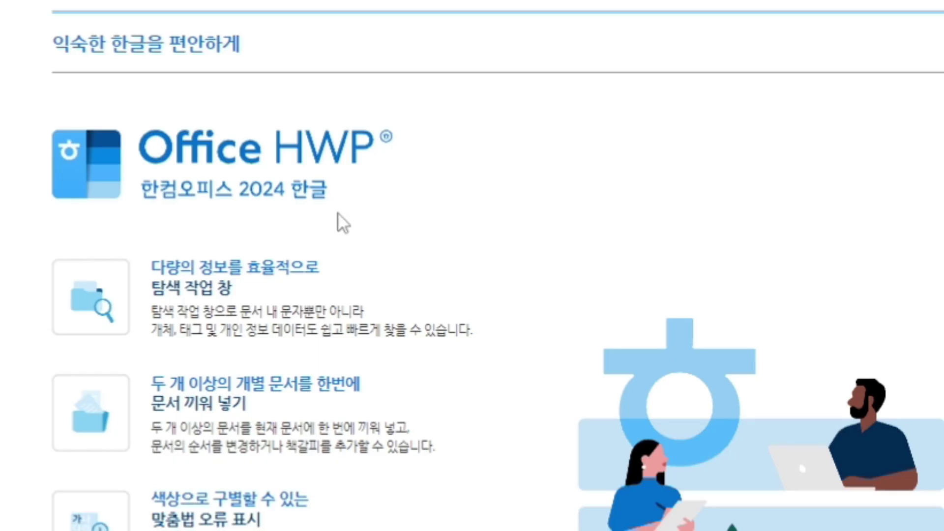
pyautogui.scroll(5, 285, 191)
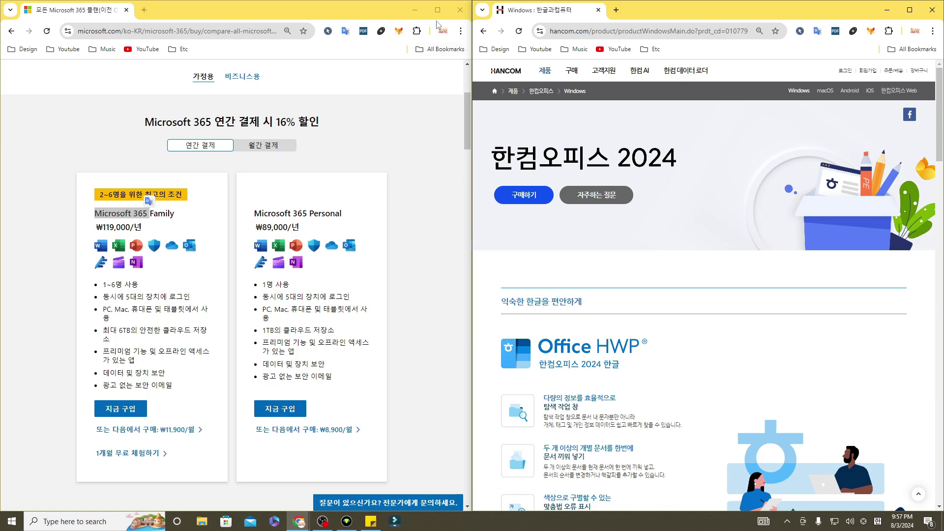
# Step: Minimize the Microsoft 365 window and configure a 한컴오피스 2024 purchase for Windows as 가정 및 학생용 with 다운로드형 delivery
pyautogui.click(415, 10)
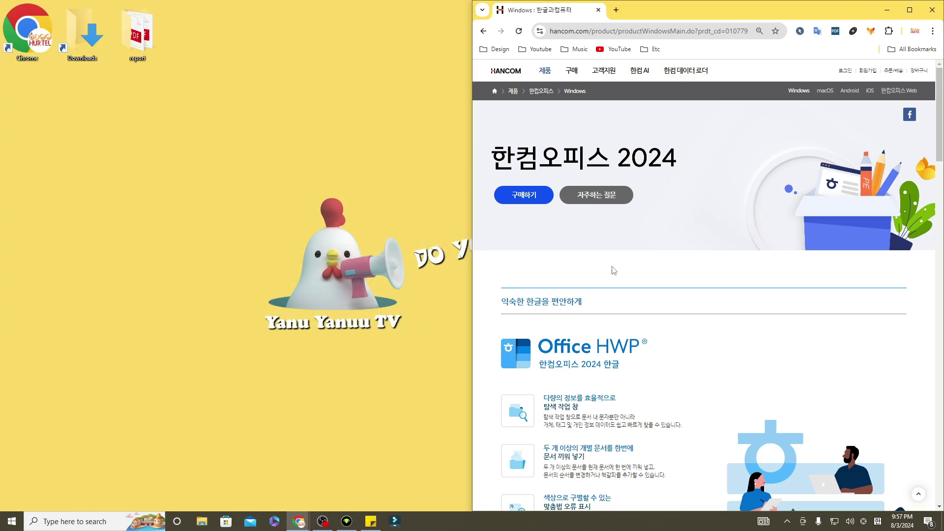
pyautogui.click(534, 196)
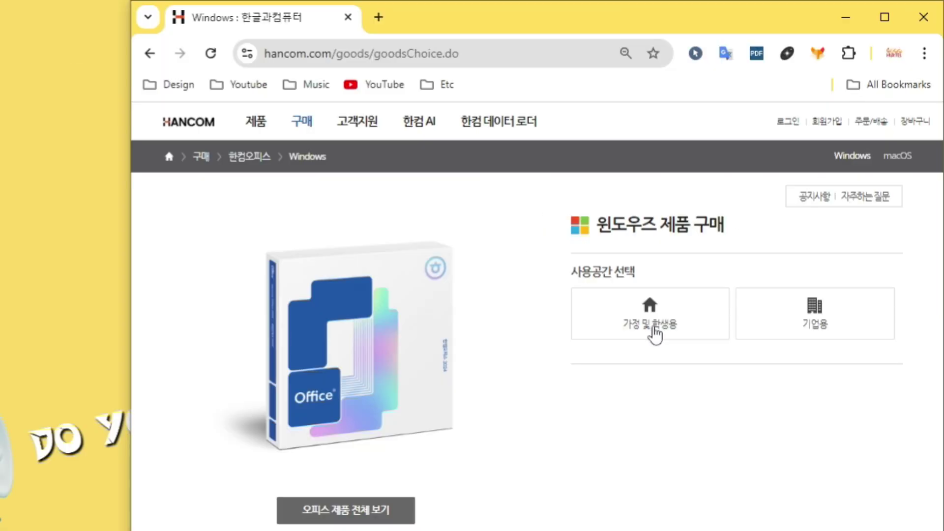
pyautogui.click(776, 193)
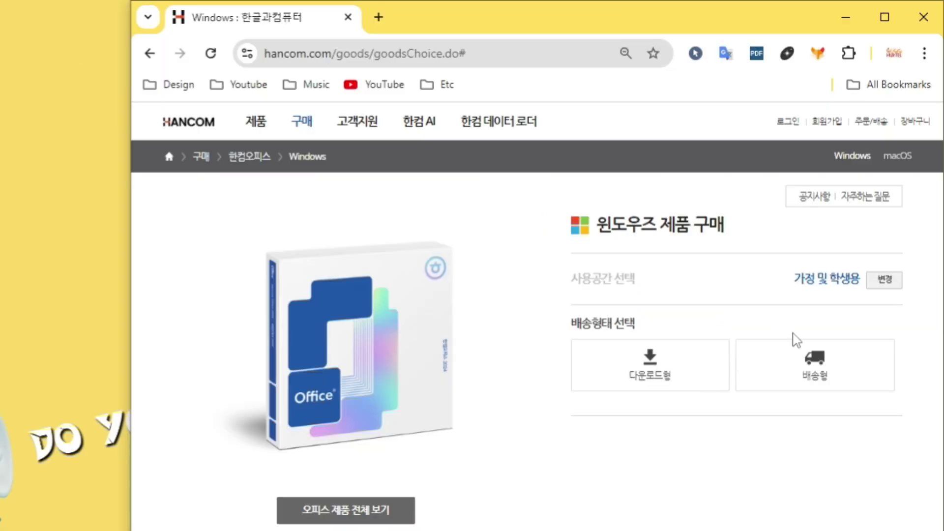
pyautogui.click(654, 374)
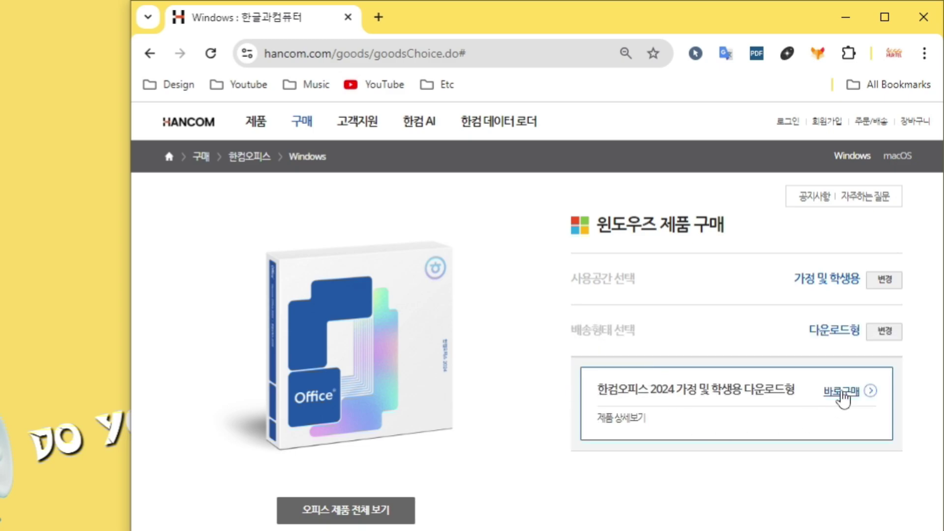
# Step: Proceed to checkout as a non-member, review the order form's price and required customer fields, and minimize the window
pyautogui.click(842, 392)
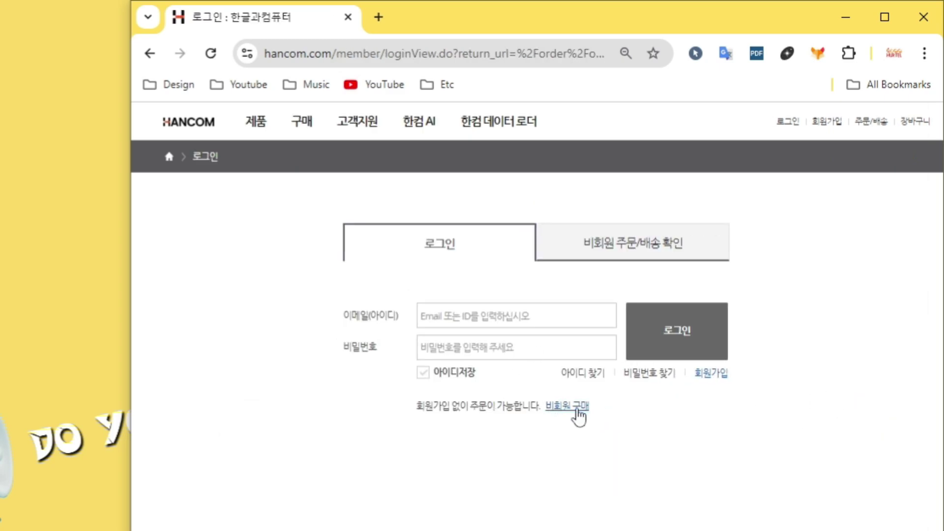
pyautogui.click(577, 409)
pyautogui.scroll(-2, 836, 459)
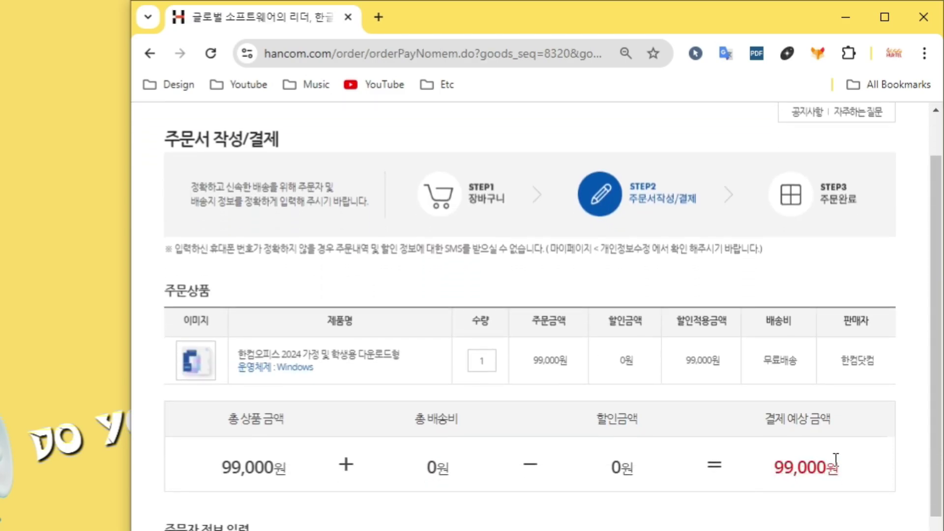
pyautogui.scroll(-3, 836, 460)
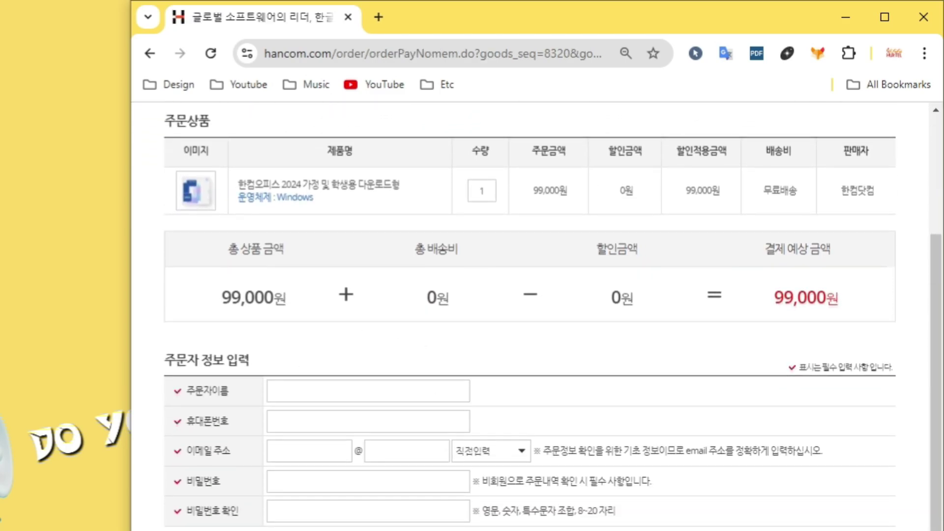
pyautogui.scroll(-10, 529, 317)
pyautogui.scroll(6, 734, 415)
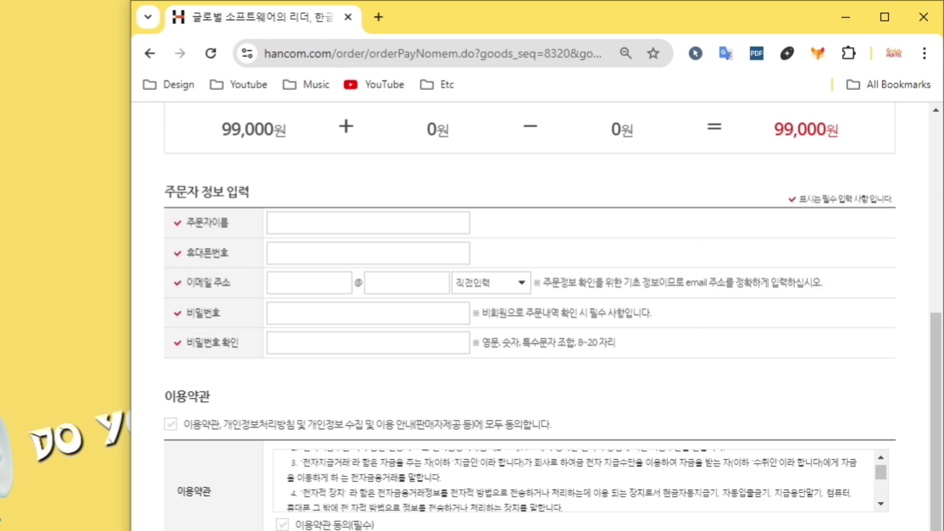
pyautogui.scroll(5, 734, 415)
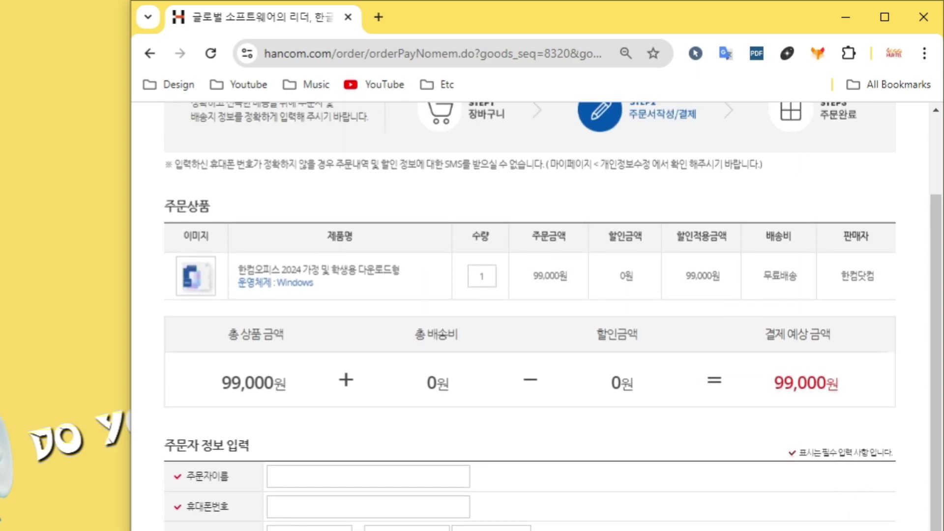
pyautogui.scroll(3, 797, 495)
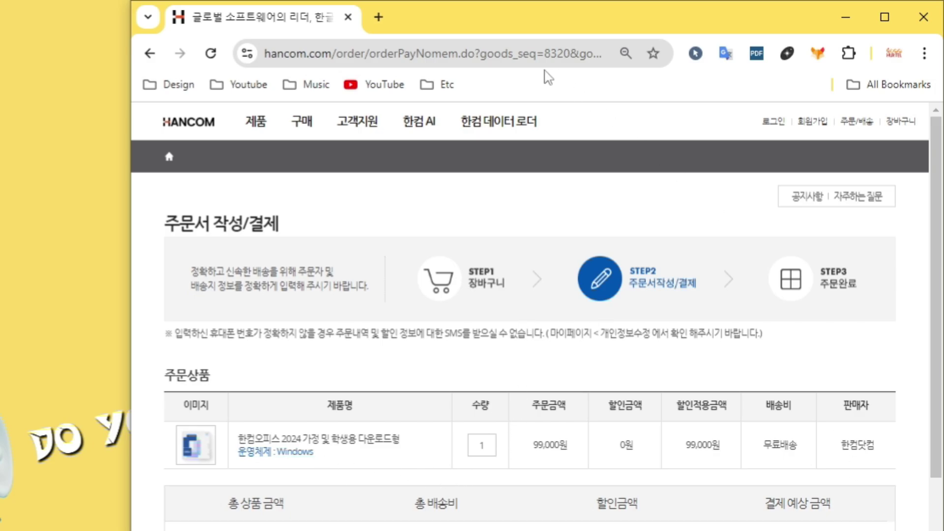
pyautogui.click(846, 18)
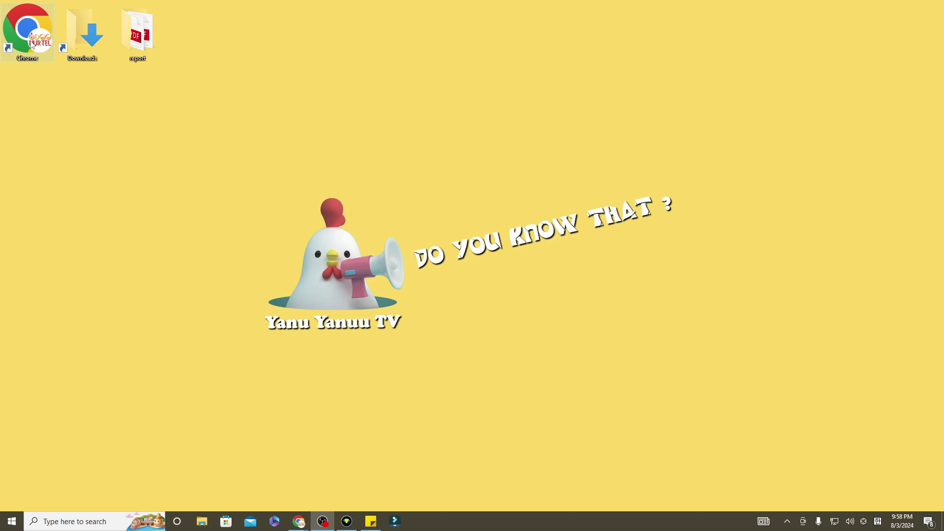
# Step: Open a new maximized Chrome window and search Google for "odoo hurtel tv mogul font"
pyautogui.doubleClick(29, 35)
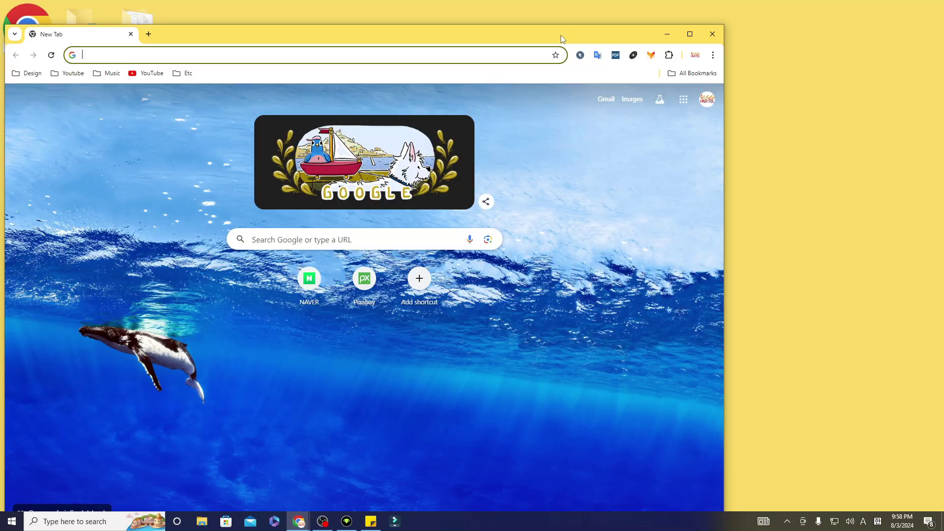
pyautogui.click(690, 34)
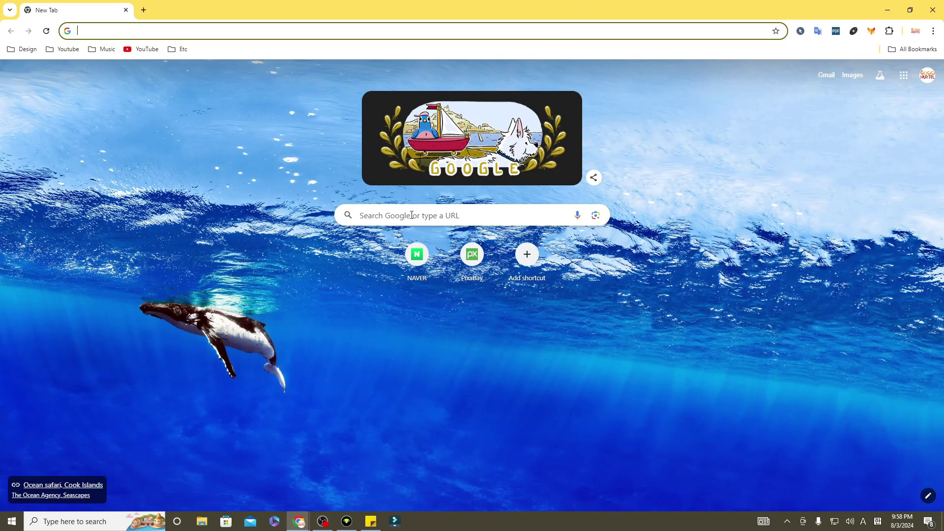
pyautogui.click(412, 215)
pyautogui.write('odoo hur')
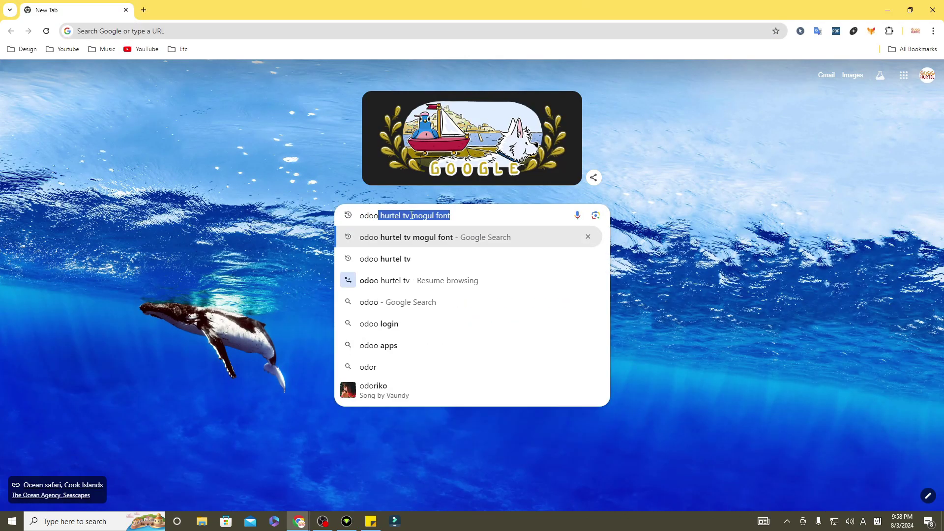
pyautogui.write('tel t')
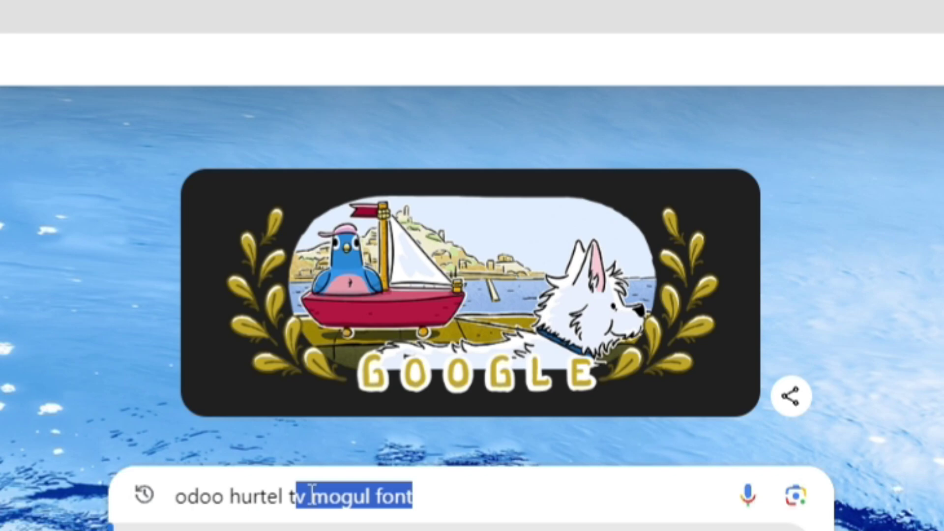
pyautogui.write('v mogu')
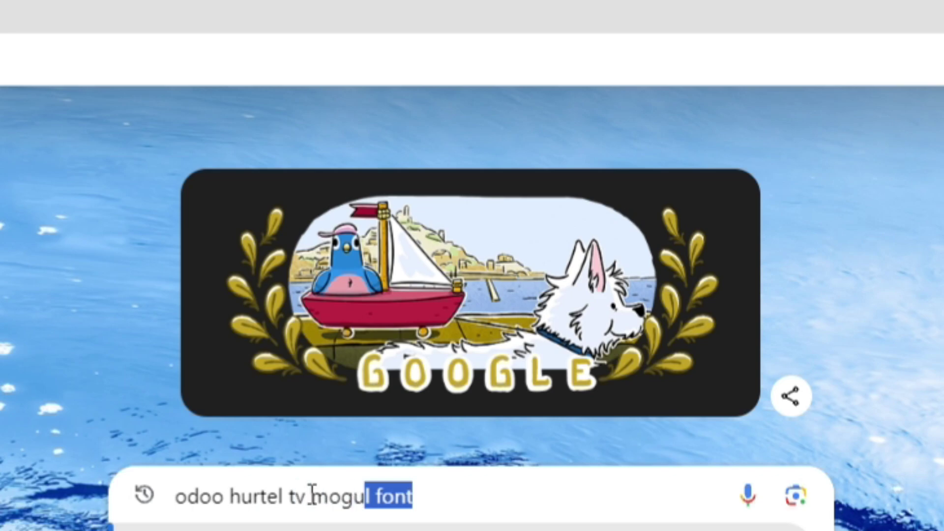
pyautogui.write('l font')
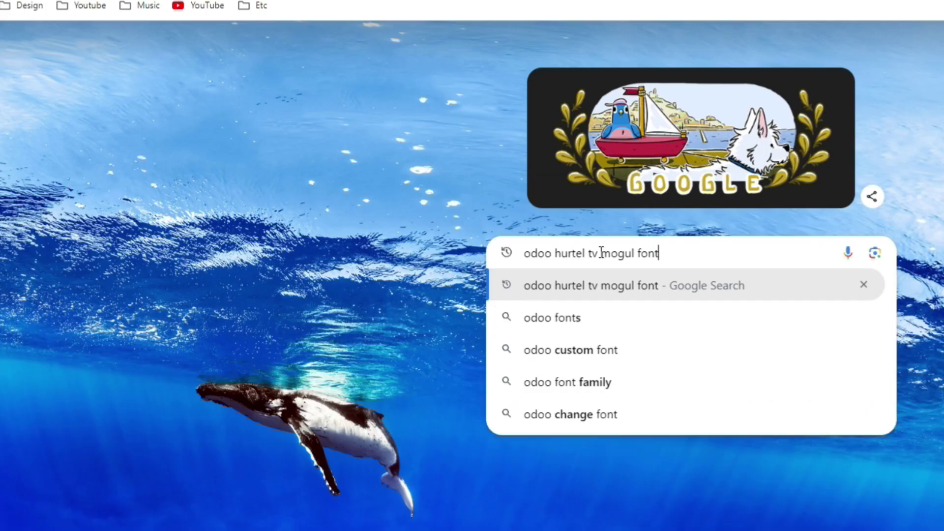
pyautogui.press('Return')
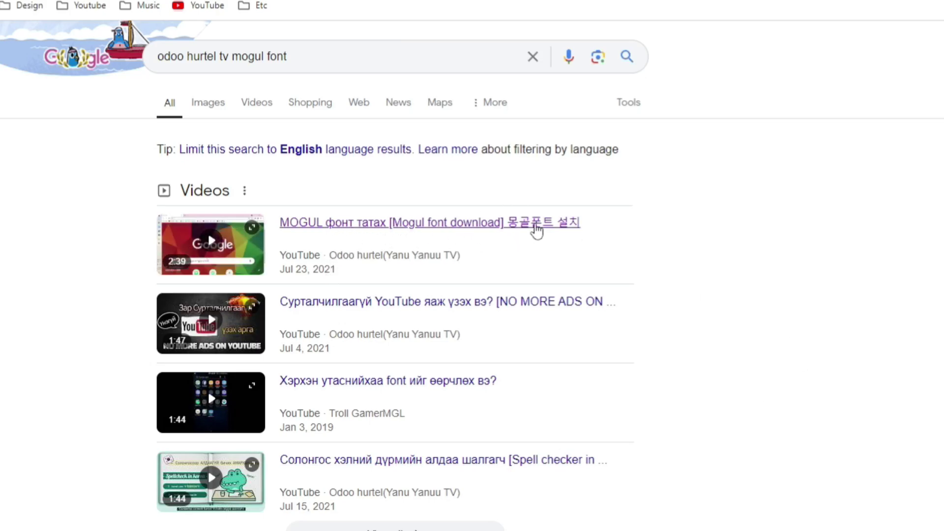
# Step: Open the Mogul font download video and follow the Hancom Office 2022 download link in its comments
pyautogui.click(536, 227)
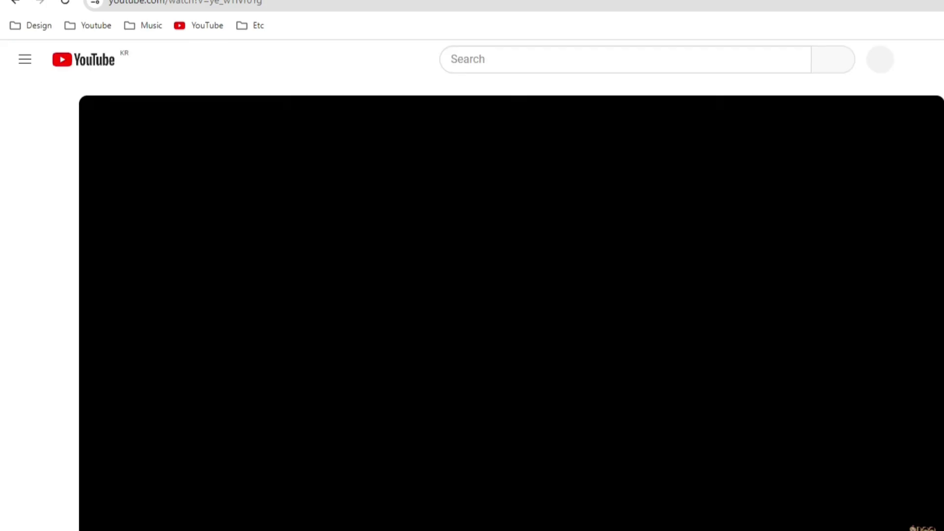
pyautogui.scroll(-3, 363, 446)
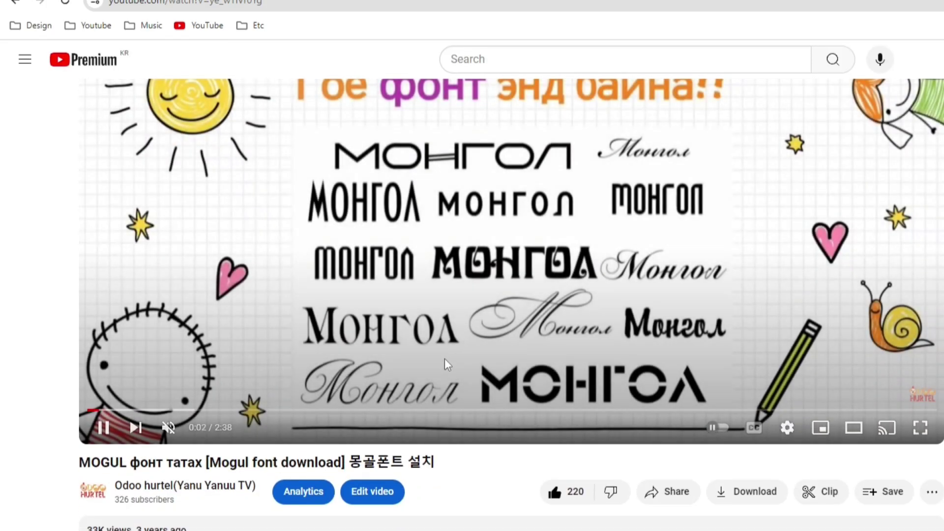
pyautogui.scroll(-7, 445, 365)
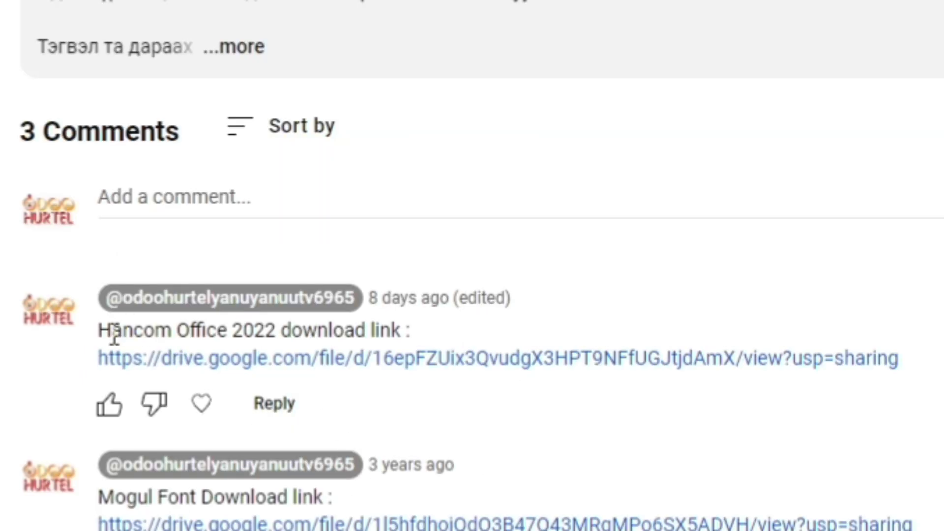
pyautogui.moveTo(114, 333); pyautogui.dragTo(391, 333)
pyautogui.click(518, 331)
pyautogui.click(413, 365)
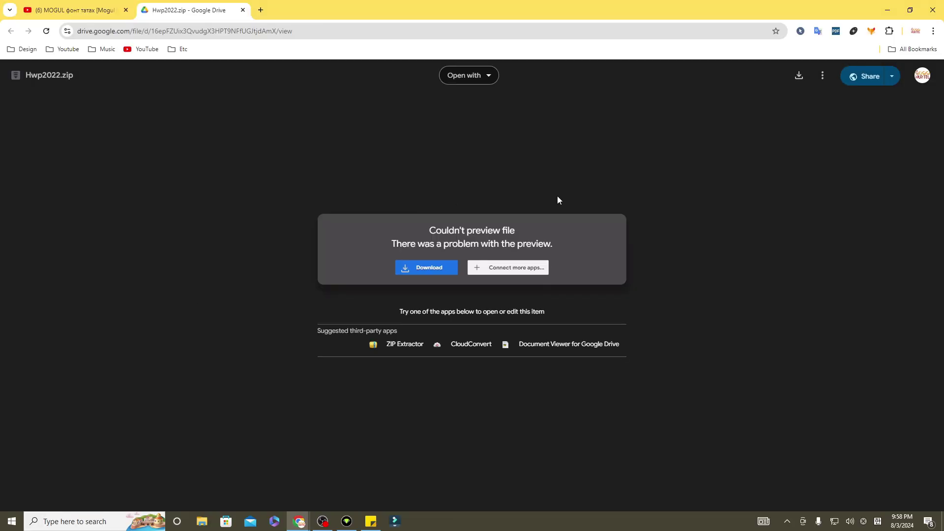
# Step: Reduce the browser window, open the Downloads folder in File Explorer, and try to open the 자기소개서 1 file
pyautogui.doubleClick(457, 17)
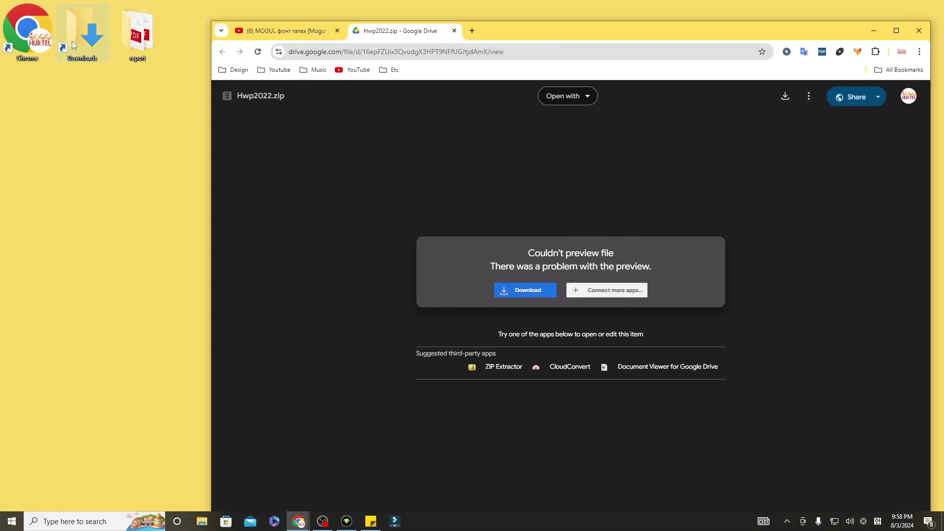
pyautogui.doubleClick(72, 40)
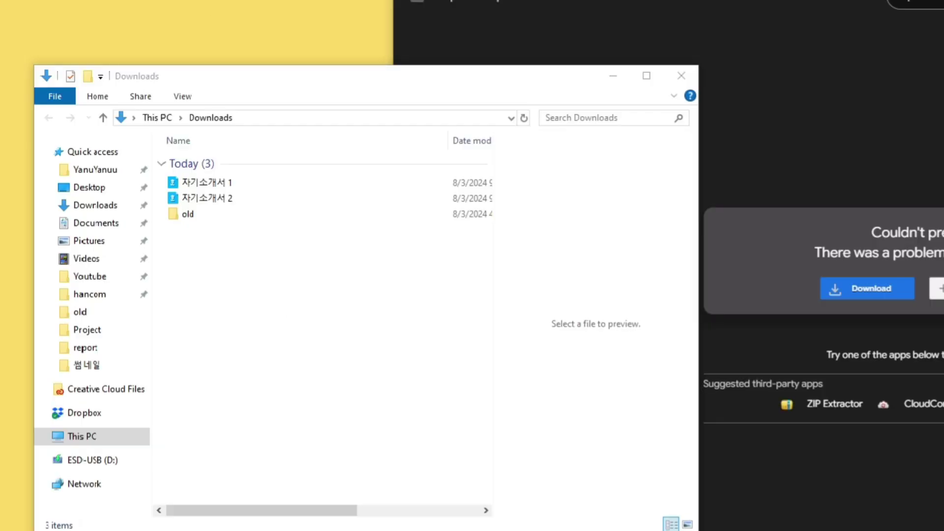
pyautogui.doubleClick(255, 182)
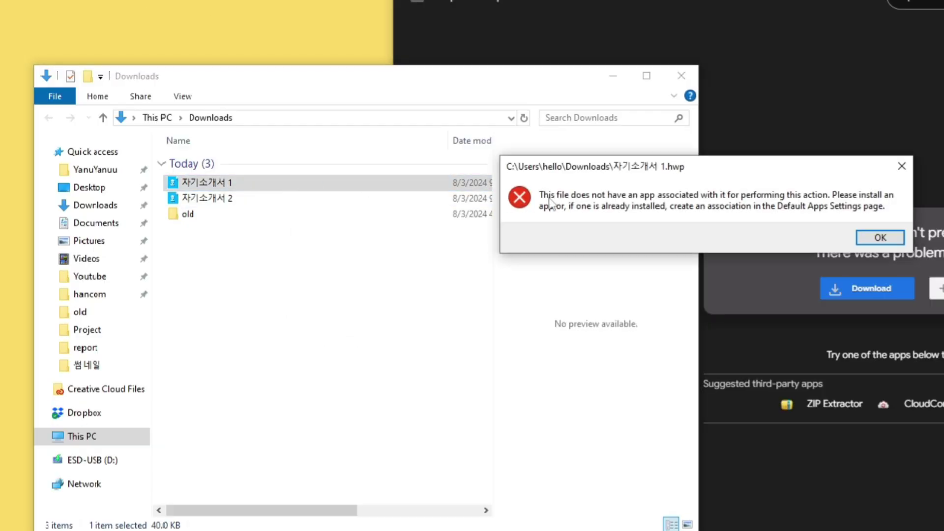
pyautogui.moveTo(634, 170); pyautogui.dragTo(289, 240)
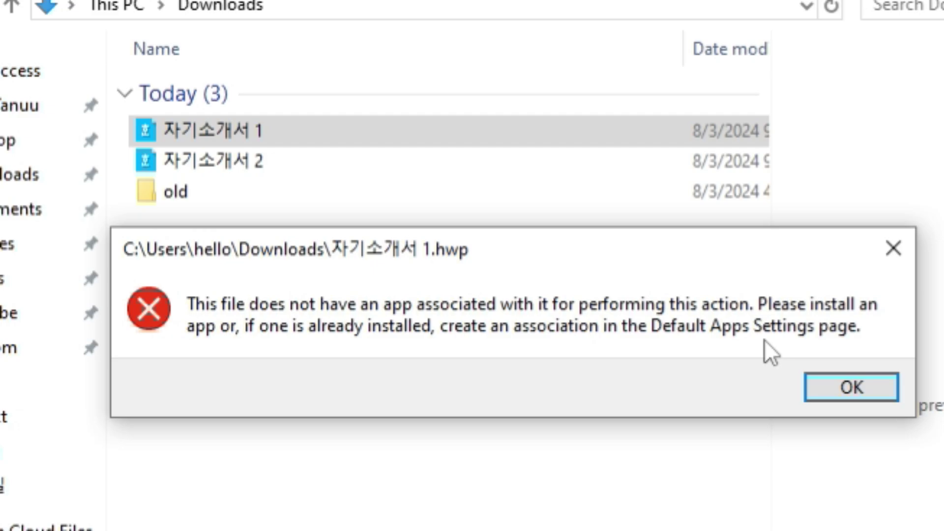
pyautogui.click(858, 387)
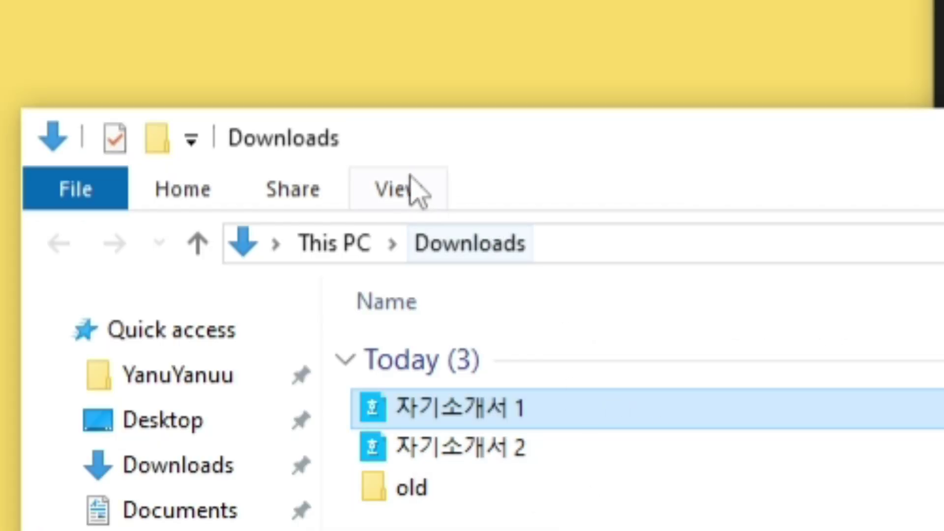
# Step: Turn off hiding of extensions for known file types in the folder options and apply the change
pyautogui.click(393, 193)
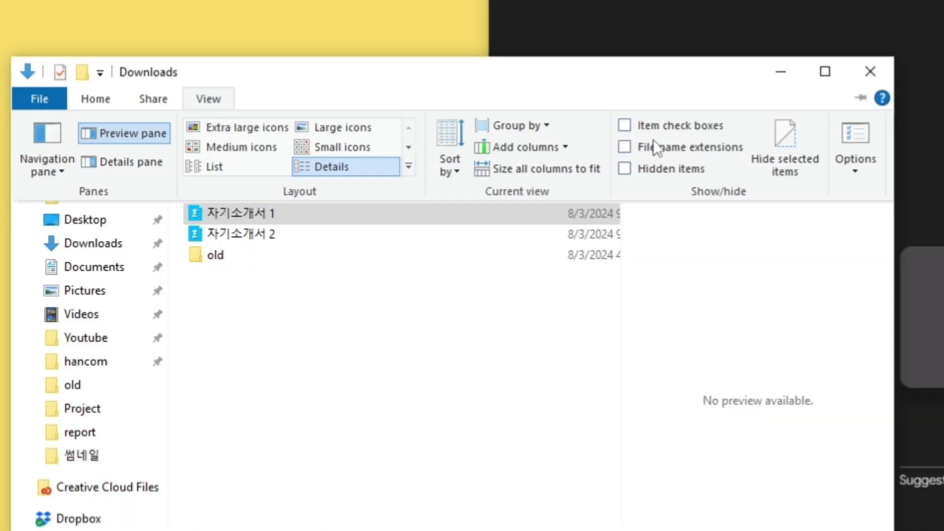
pyautogui.click(858, 134)
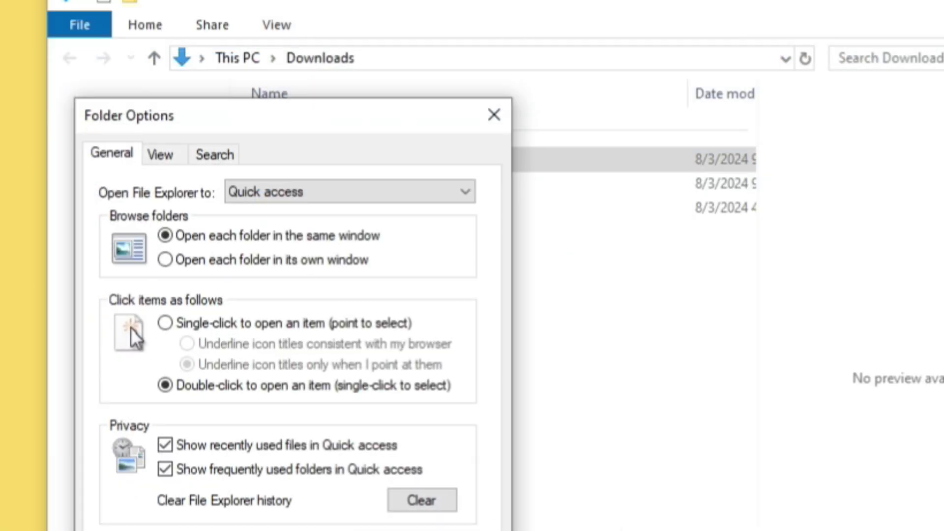
pyautogui.click(164, 156)
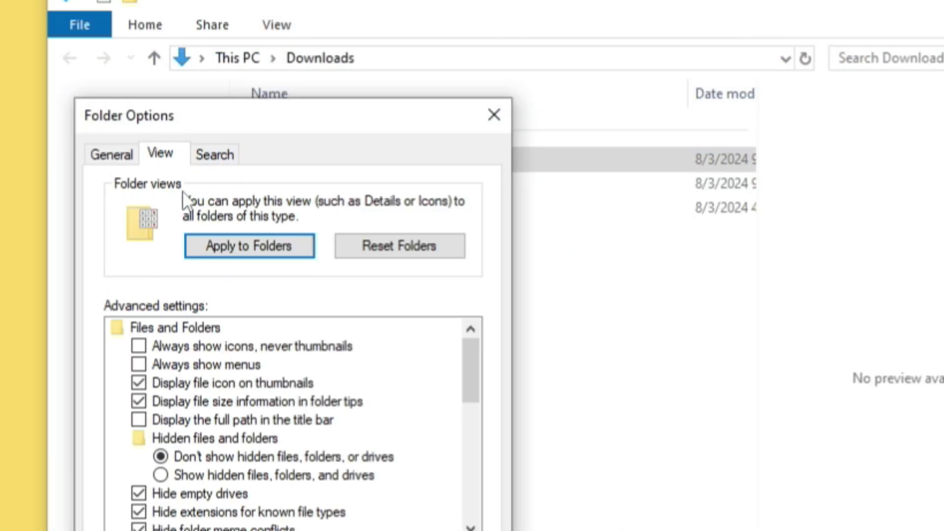
pyautogui.moveTo(478, 367); pyautogui.dragTo(481, 391)
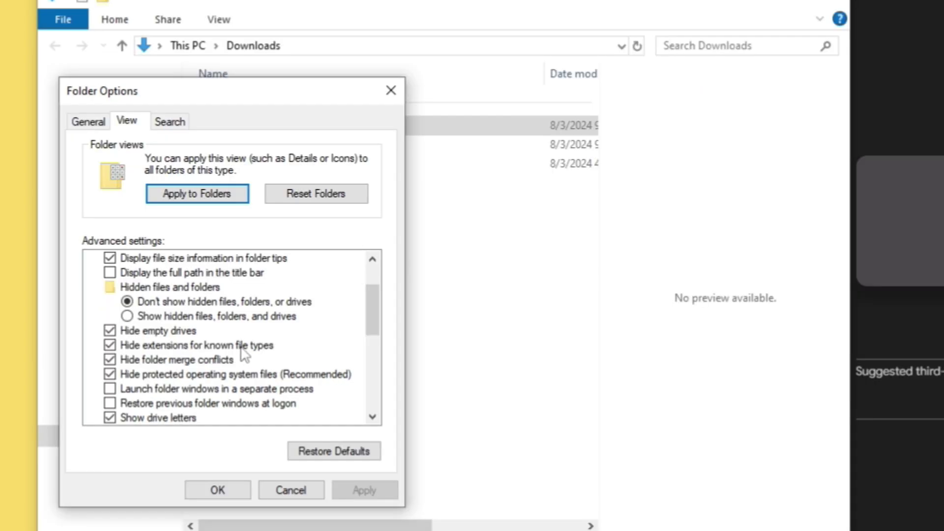
pyautogui.click(109, 346)
pyautogui.click(364, 491)
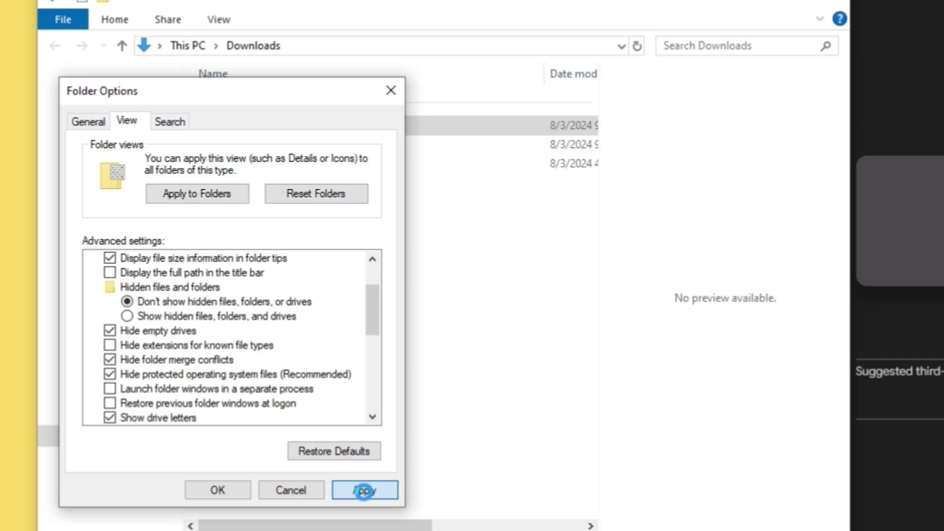
pyautogui.click(216, 493)
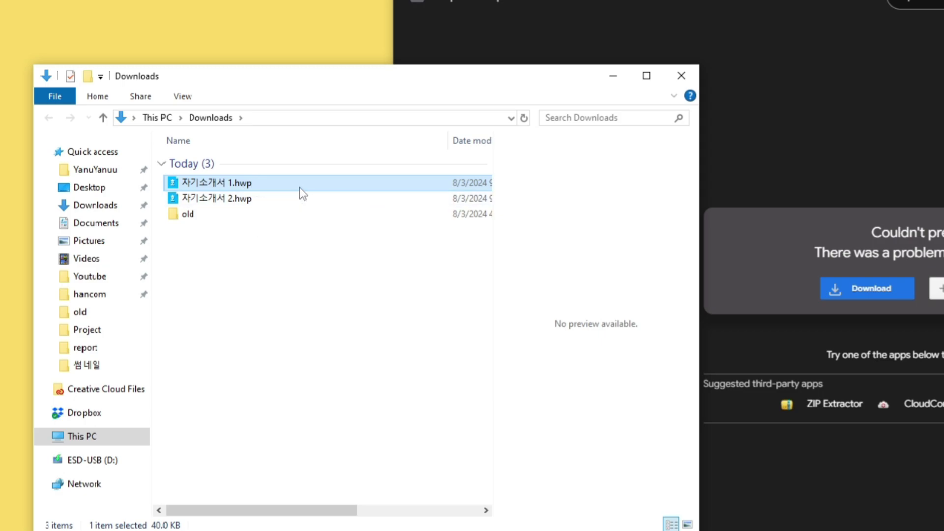
# Step: Try to open 자기소개서 1.hwp, dismiss the message, and narrow the Downloads window
pyautogui.click(274, 297)
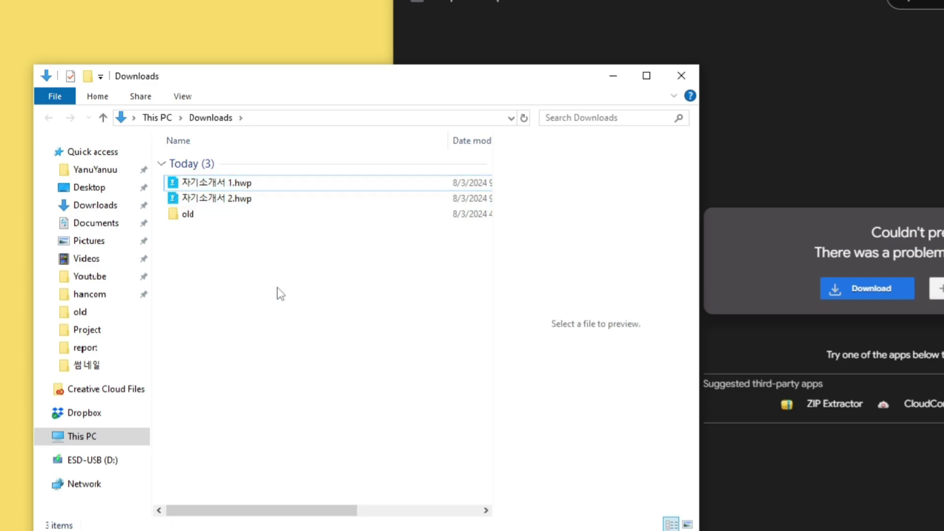
pyautogui.doubleClick(291, 187)
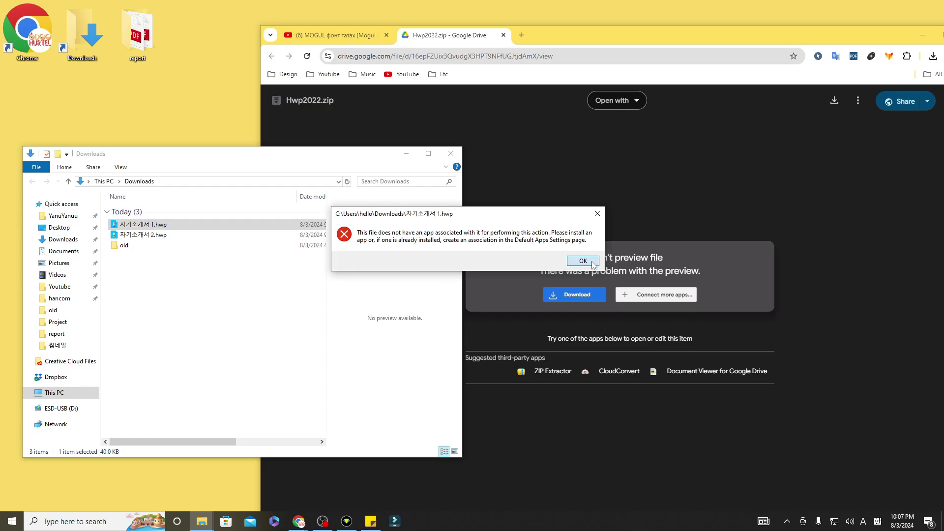
pyautogui.press('Return')
pyautogui.moveTo(464, 164); pyautogui.dragTo(382, 163)
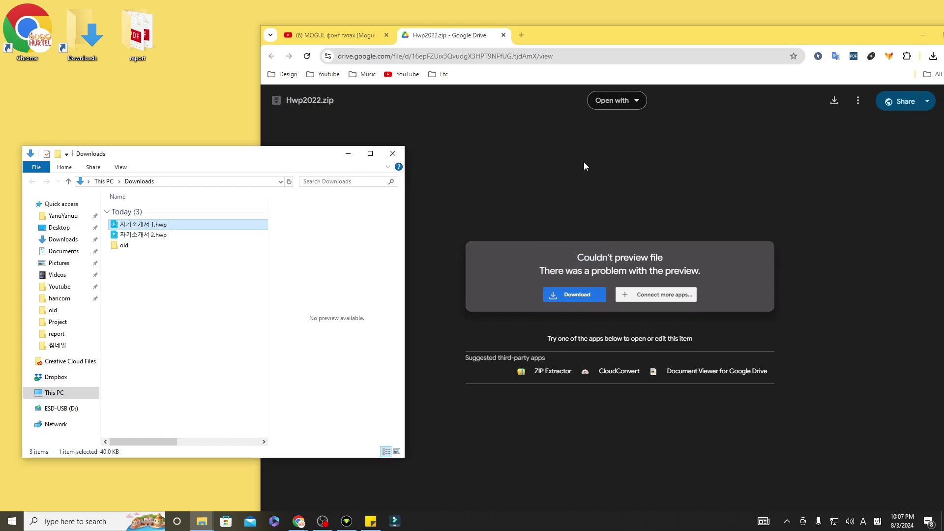
# Step: Download Hwp2022.zip from Google Drive despite the virus scan warning and check the recent download history
pyautogui.click(564, 201)
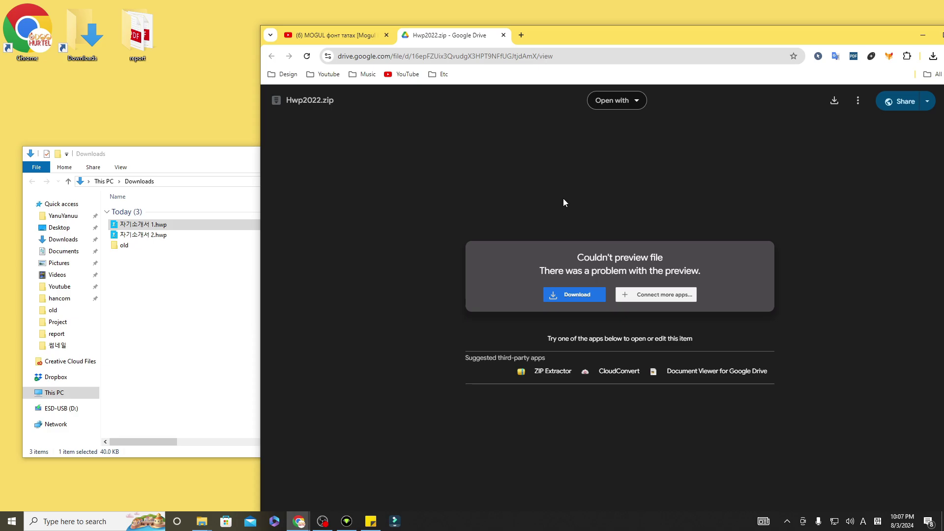
pyautogui.click(586, 296)
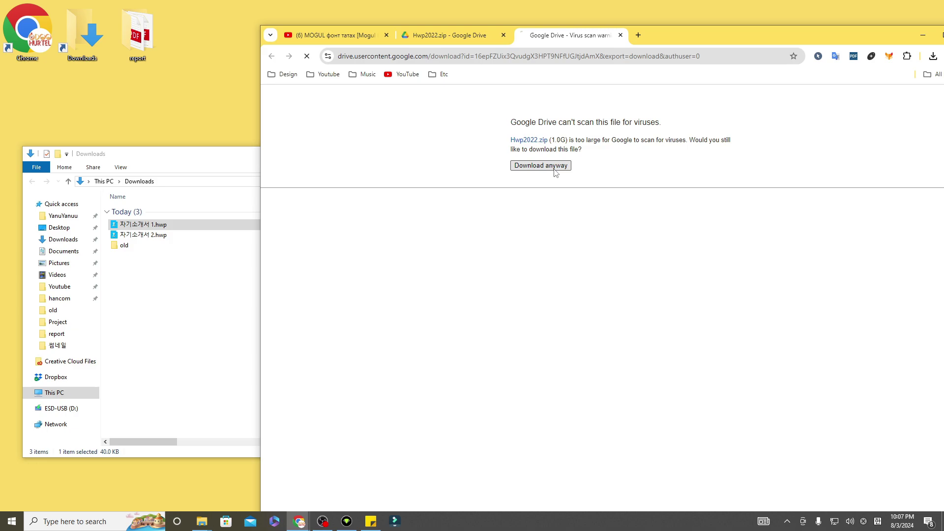
pyautogui.click(555, 165)
pyautogui.moveTo(887, 41); pyautogui.dragTo(853, 38)
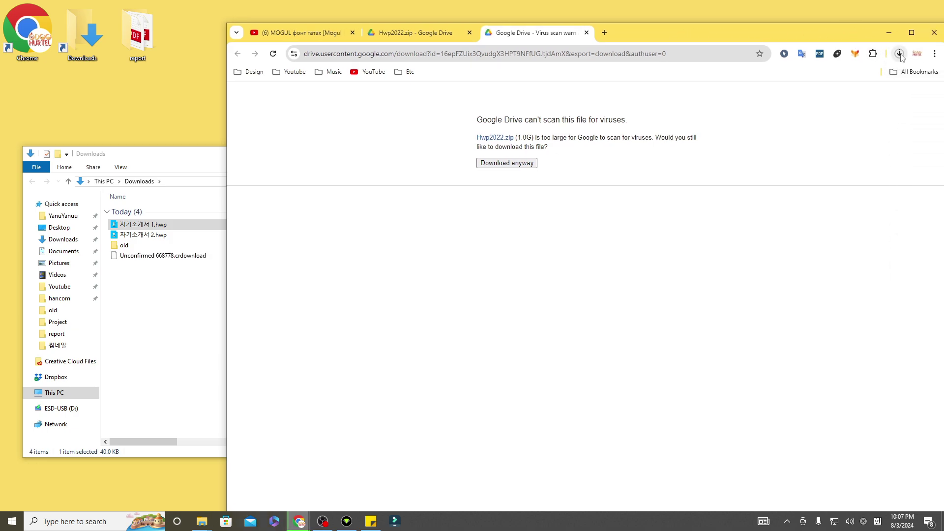
pyautogui.click(901, 53)
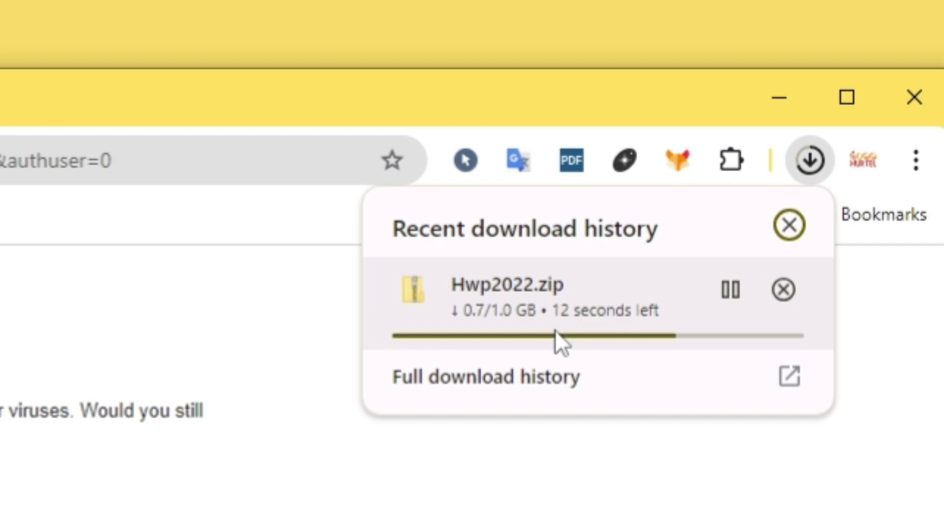
pyautogui.click(360, 248)
pyautogui.click(811, 159)
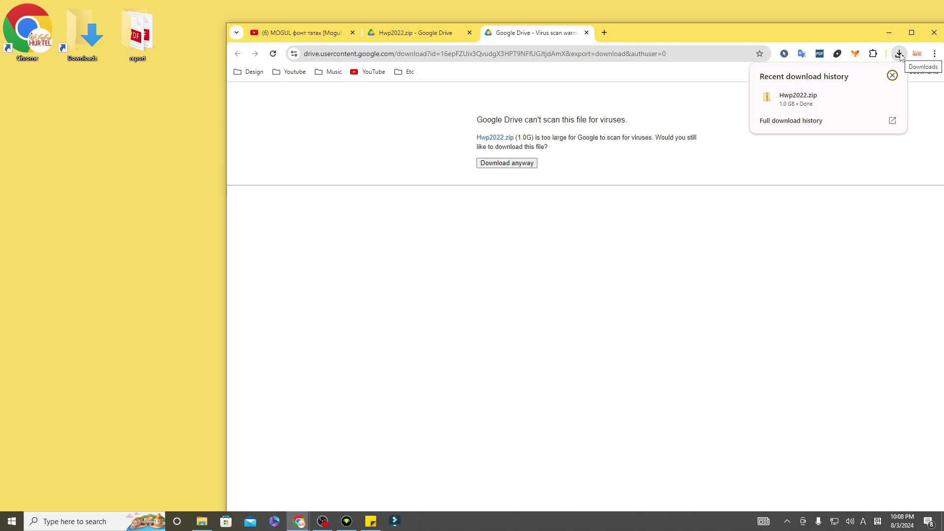
# Step: Open the downloaded Hwp2022.zip archive in the Downloads folder and select Install.exe
pyautogui.moveTo(807, 100)
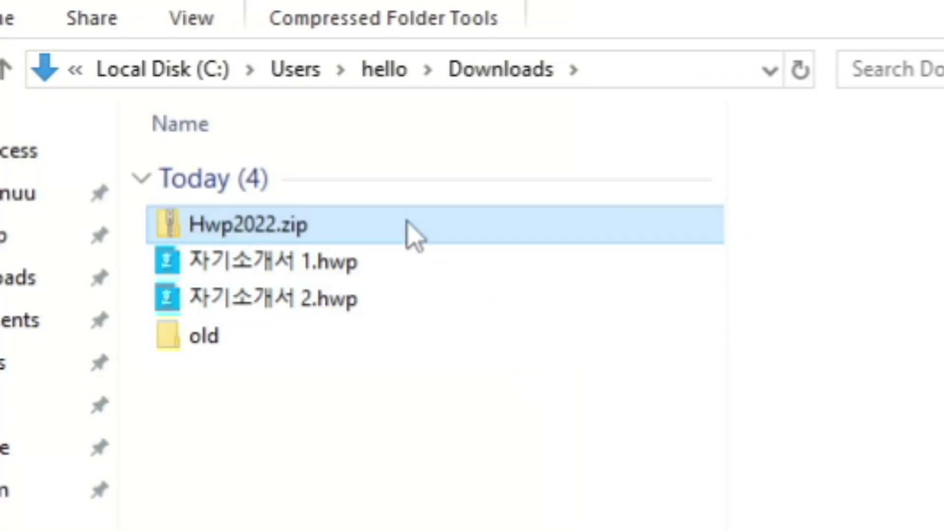
pyautogui.moveTo(407, 222)
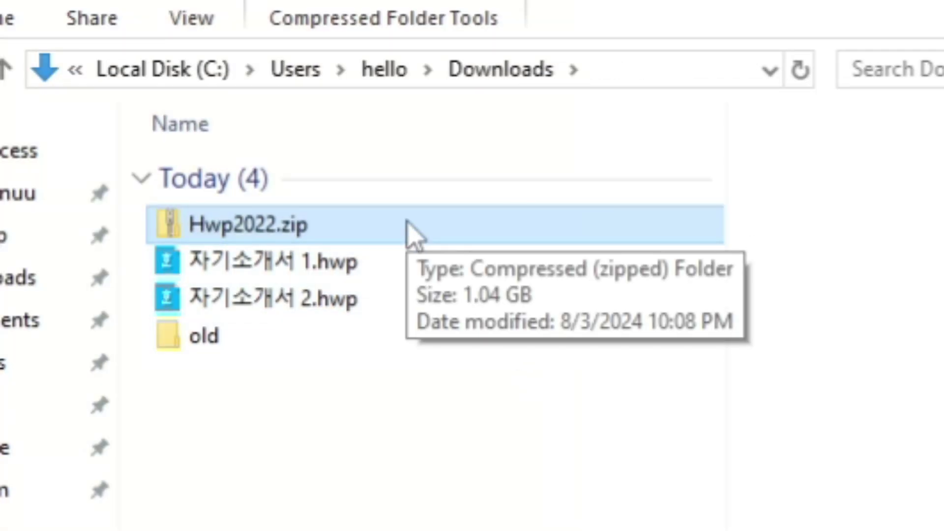
pyautogui.doubleClick(298, 227)
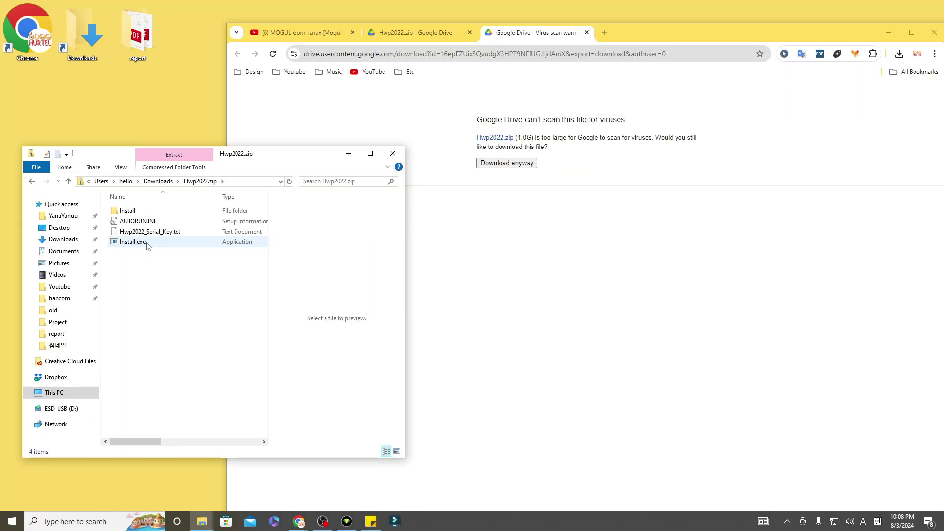
pyautogui.click(147, 244)
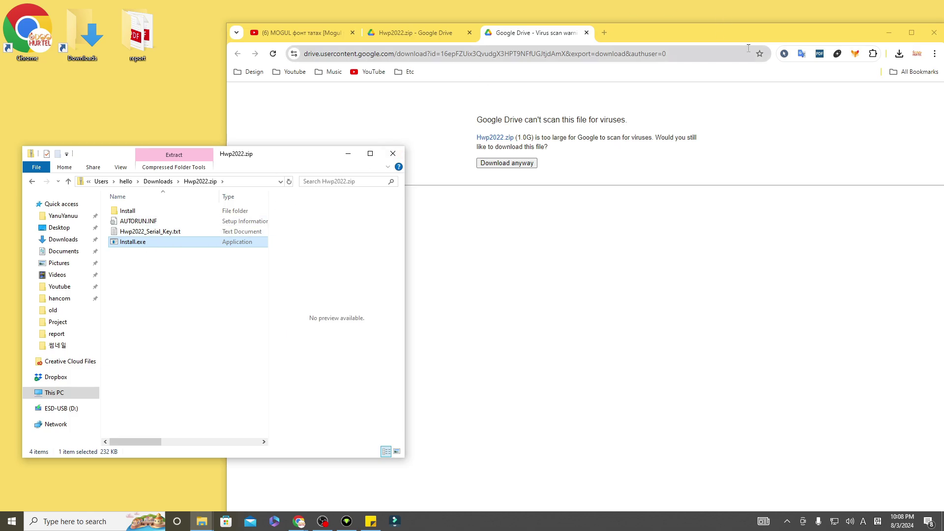
# Step: Close the browser window and the Videos folder window, keeping the Hwp2022.zip window open
pyautogui.moveTo(755, 36); pyautogui.dragTo(642, 69)
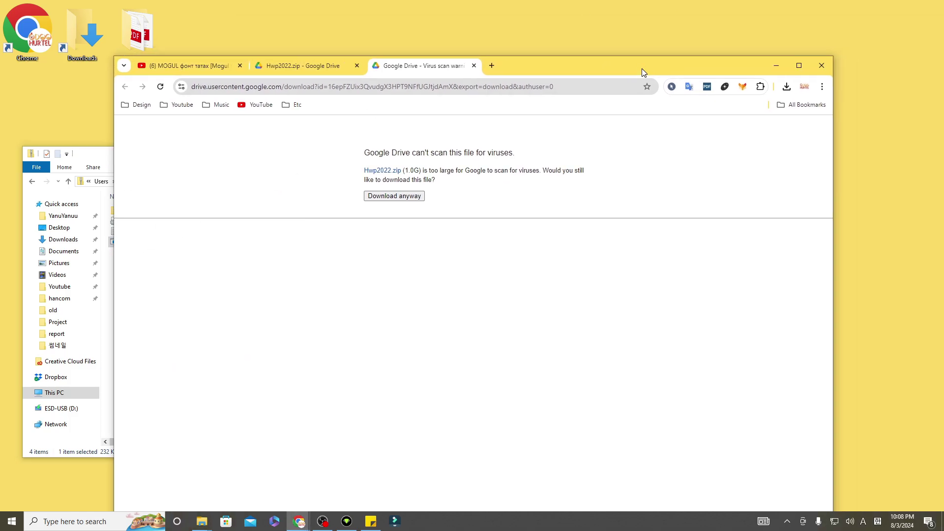
pyautogui.click(821, 67)
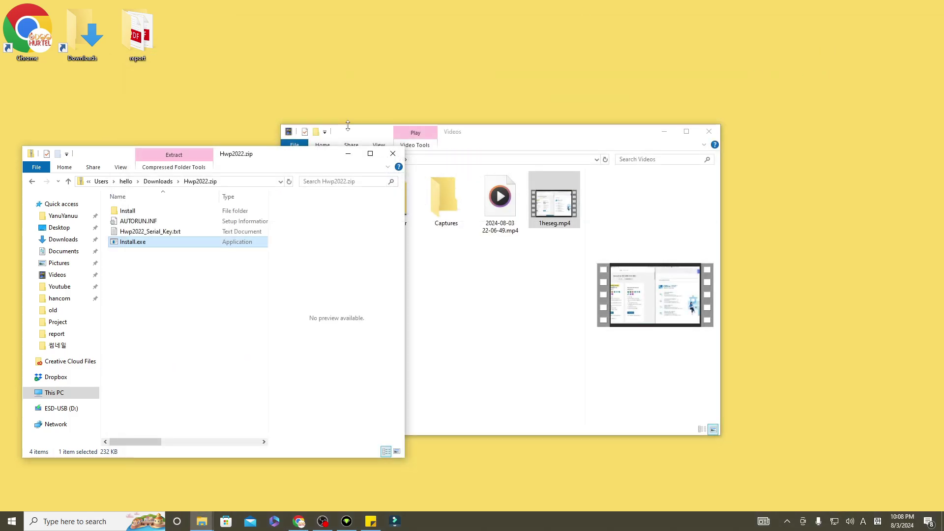
pyautogui.click(708, 132)
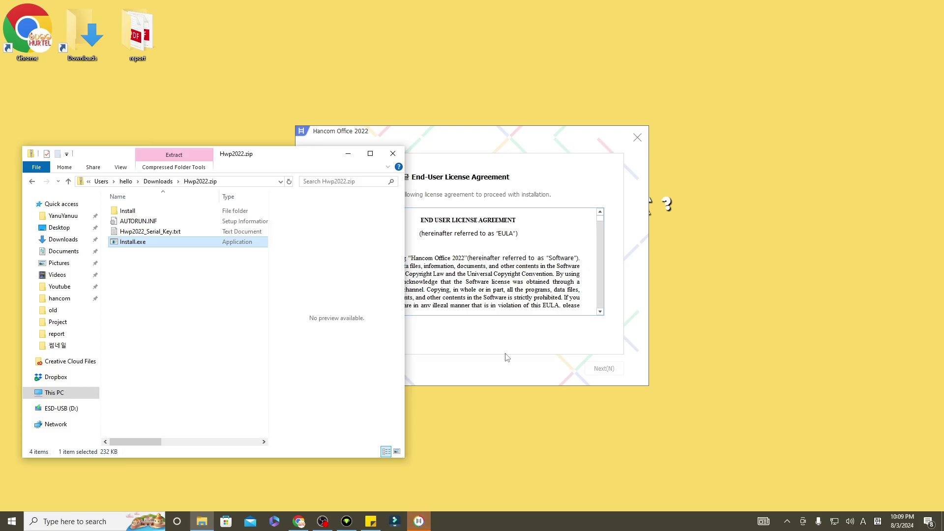
# Step: Accept the end-user license agreement in the Hancom Office 2022 installer and continue to product number entry
pyautogui.click(508, 357)
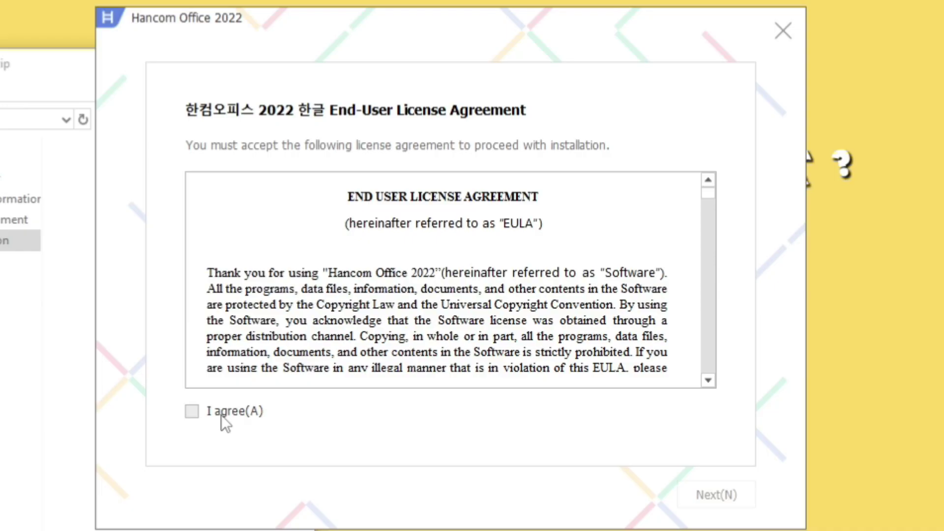
pyautogui.click(220, 414)
pyautogui.click(749, 494)
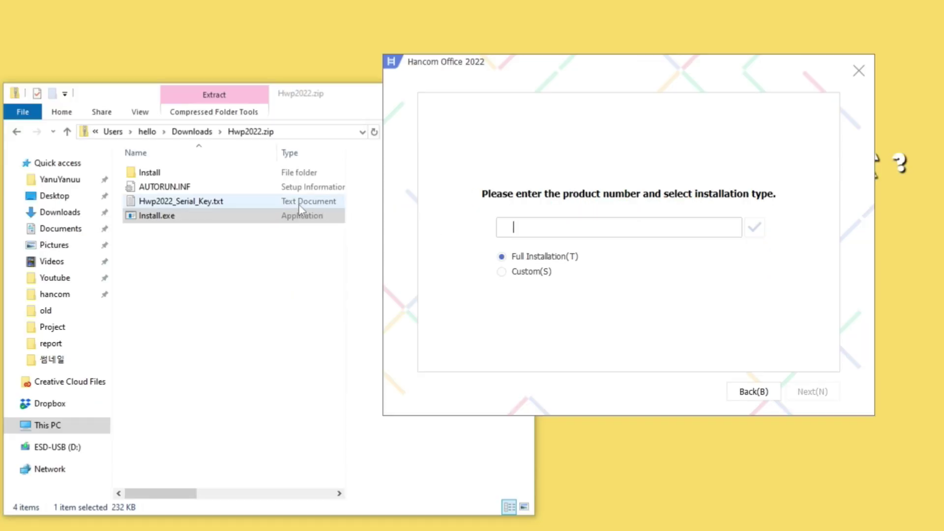
# Step: Open Hwp2022_Serial_Key.txt from the archive, reposition its window, and set the Notepad font size to 14
pyautogui.doubleClick(213, 206)
pyautogui.moveTo(363, 359); pyautogui.dragTo(431, 248)
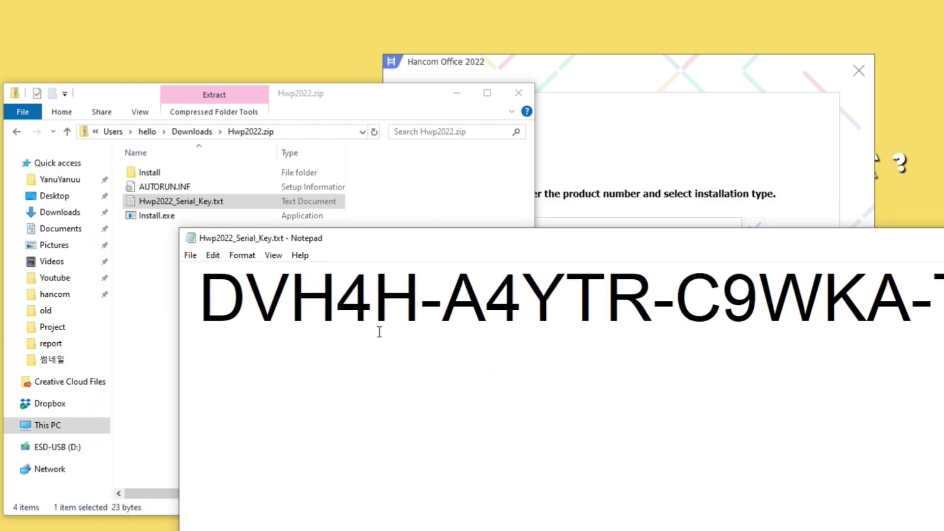
pyautogui.moveTo(682, 242); pyautogui.dragTo(642, 29)
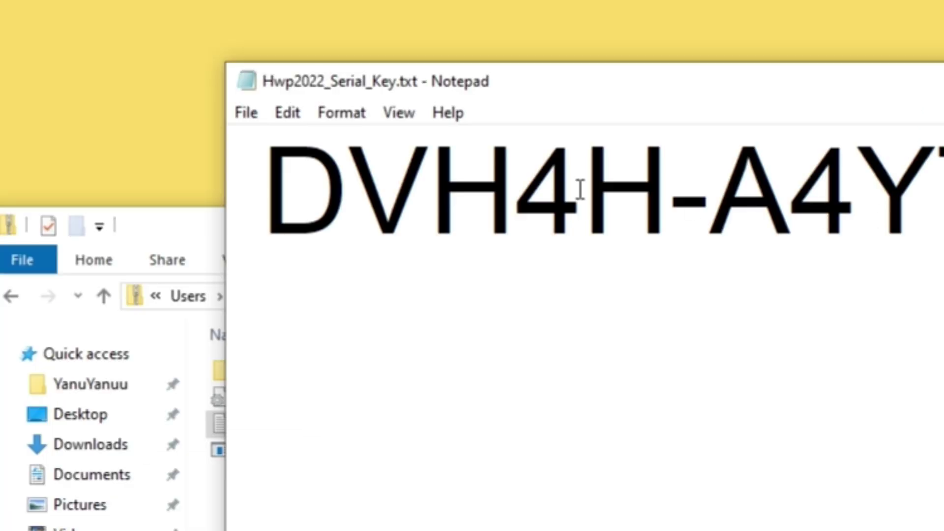
pyautogui.click(345, 114)
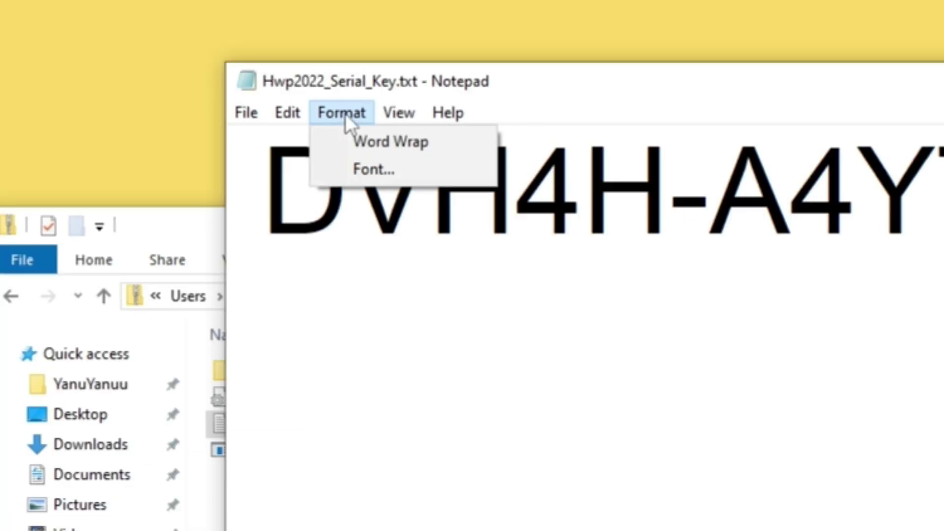
pyautogui.click(374, 170)
pyautogui.moveTo(775, 438); pyautogui.dragTo(780, 406)
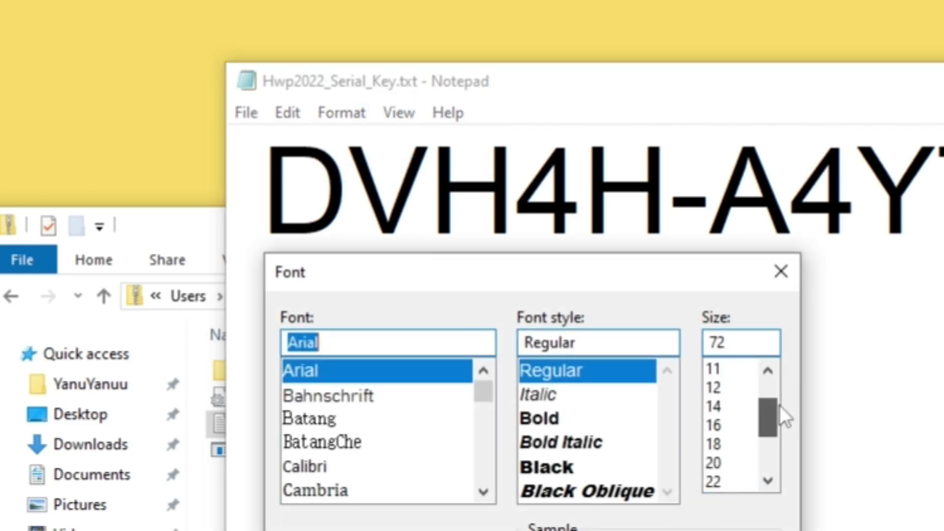
pyautogui.click(722, 405)
pyautogui.press('Return')
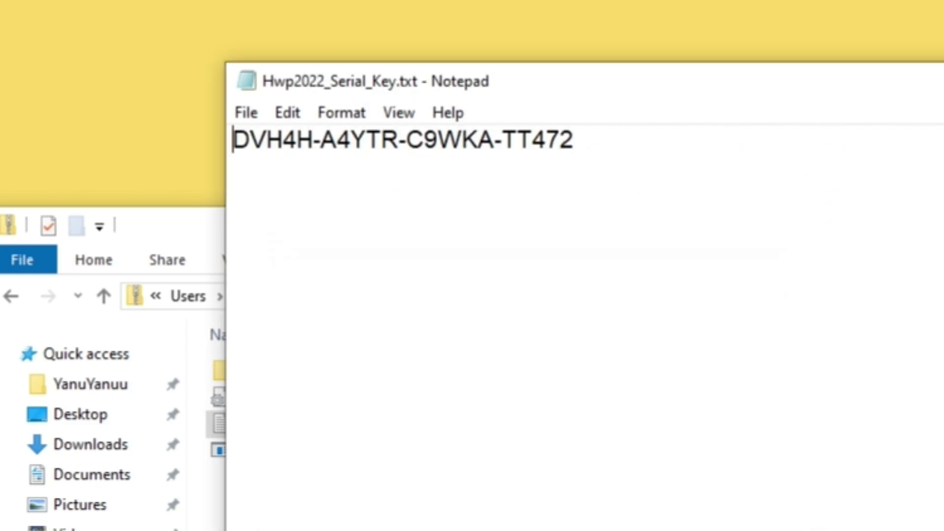
# Step: Copy the whole serial key from the text file and move the Notepad window away from the installer
pyautogui.moveTo(638, 143); pyautogui.dragTo(214, 148)
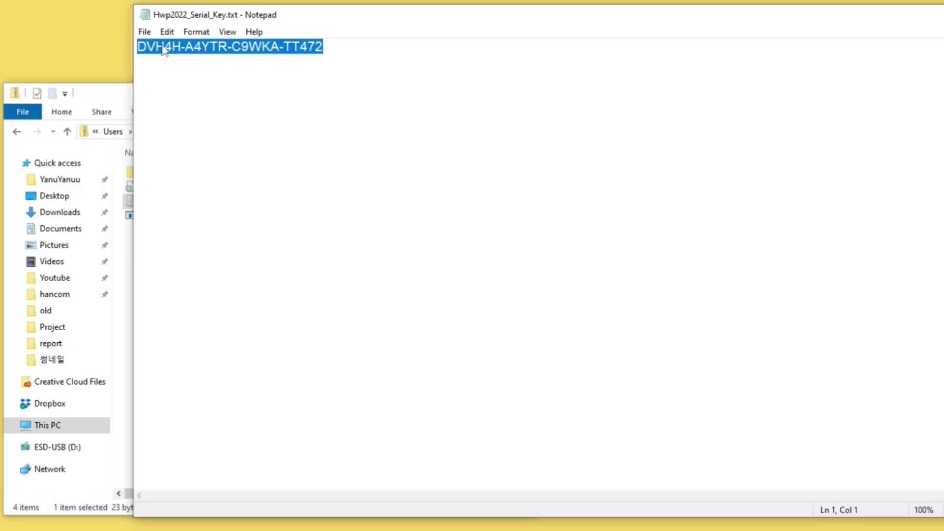
pyautogui.rightClick(283, 140)
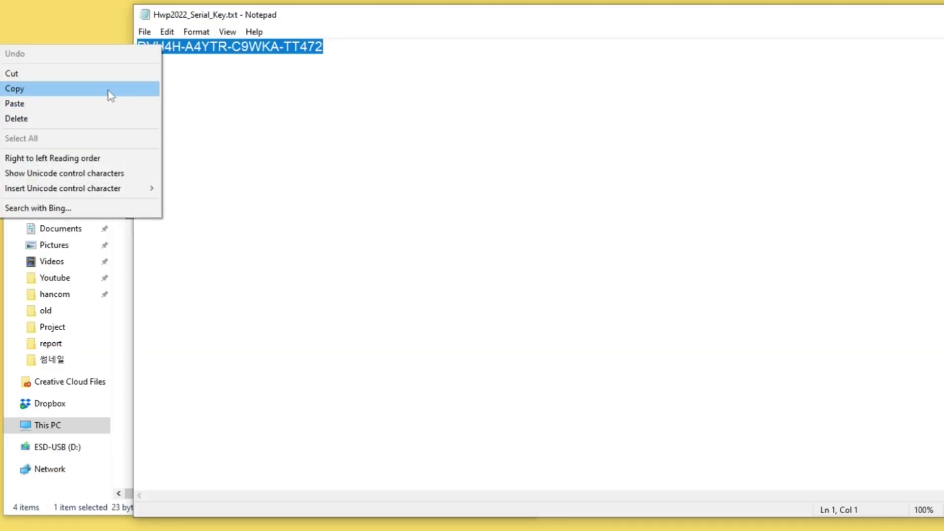
pyautogui.click(111, 89)
pyautogui.moveTo(295, 20); pyautogui.dragTo(607, 360)
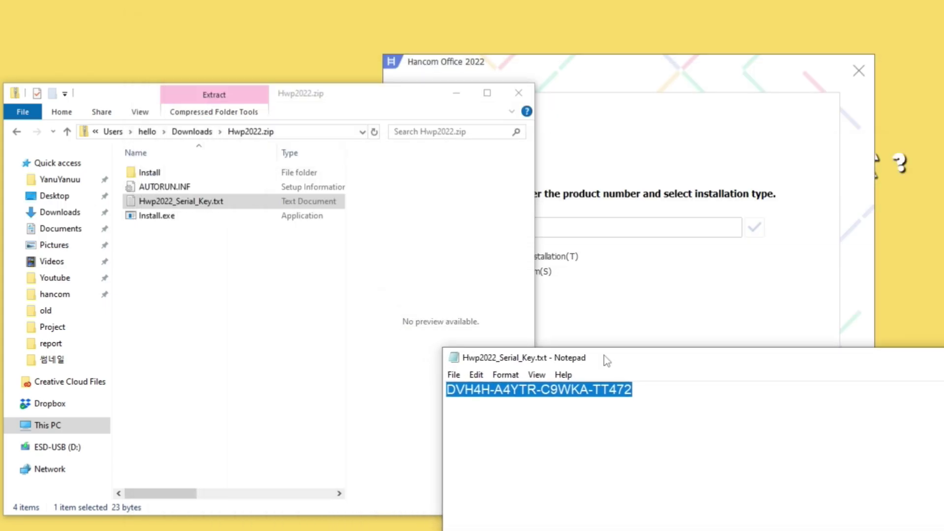
# Step: Paste the serial key into the installer's product number field and start the installation with Full Installation selected
pyautogui.click(628, 155)
pyautogui.click(607, 230)
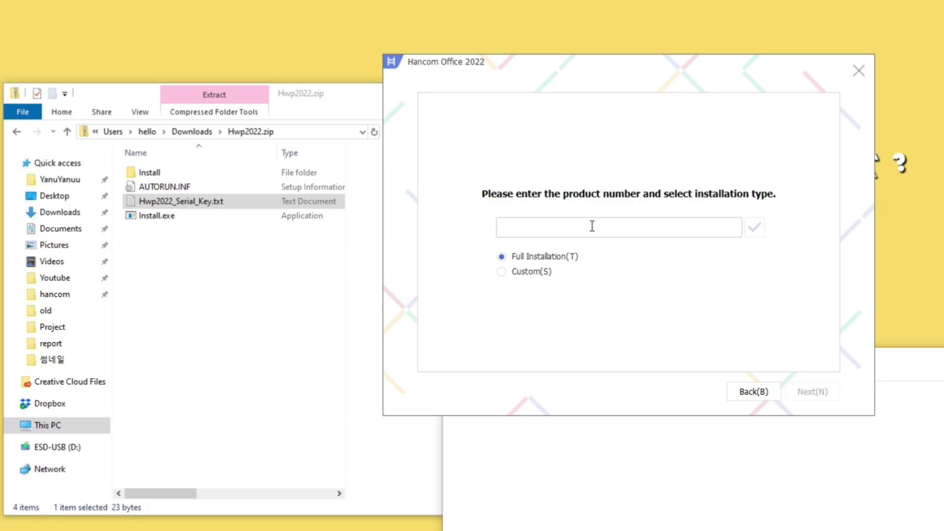
pyautogui.hotkey('ctrl', 'v')
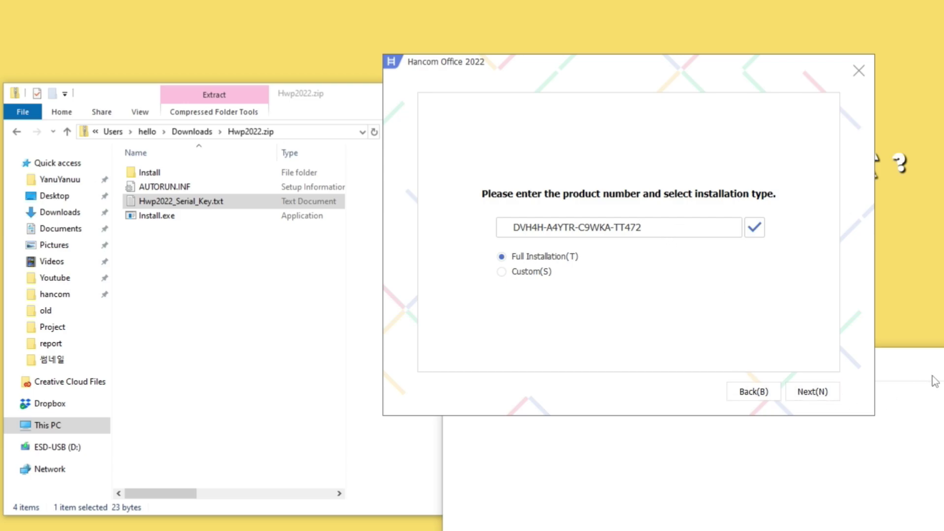
pyautogui.click(940, 358)
pyautogui.moveTo(939, 358); pyautogui.dragTo(925, 420)
pyautogui.click(687, 230)
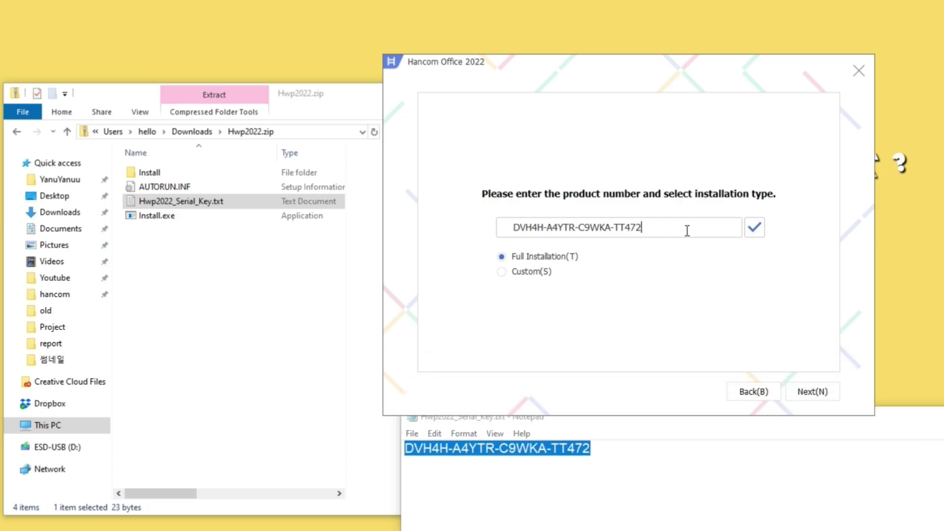
pyautogui.click(822, 396)
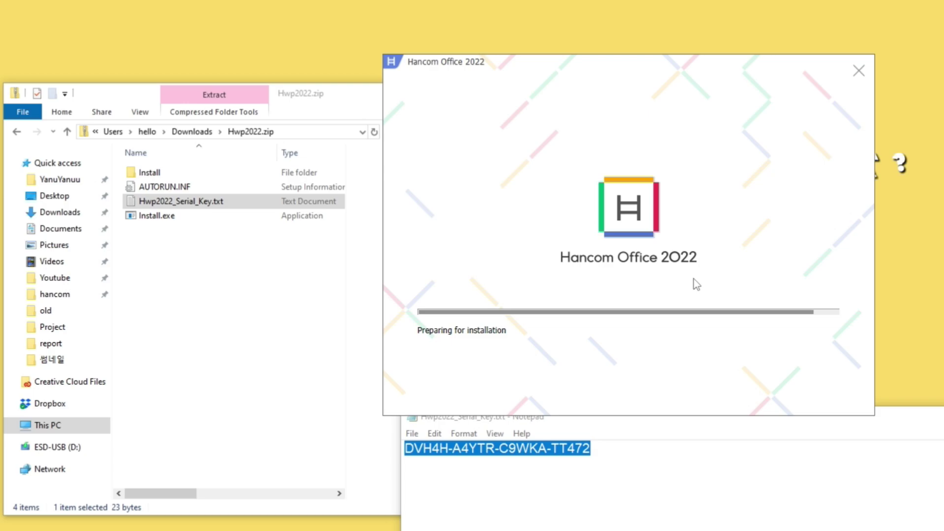
# Step: Clear the Notepad and Hwp2022.zip windows away from the installer and continue past its thank-you page
pyautogui.moveTo(936, 438); pyautogui.dragTo(596, 506)
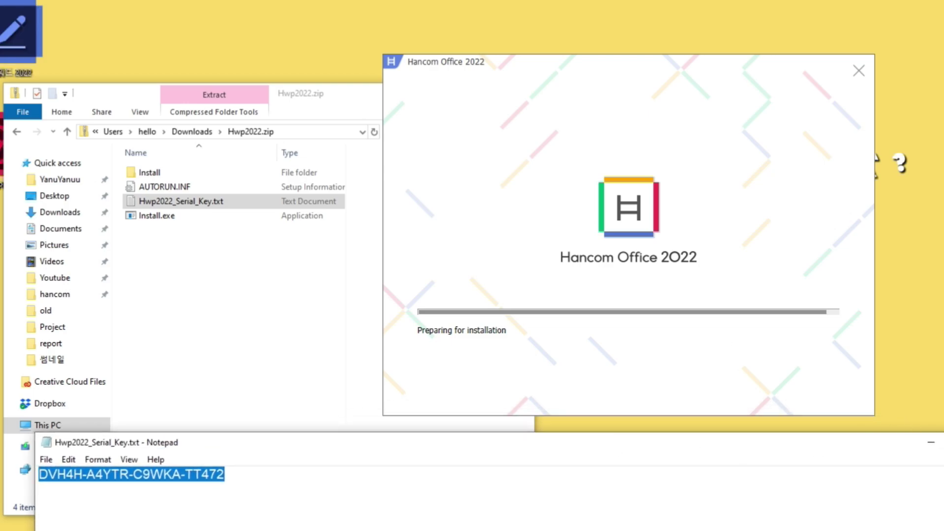
pyautogui.click(302, 280)
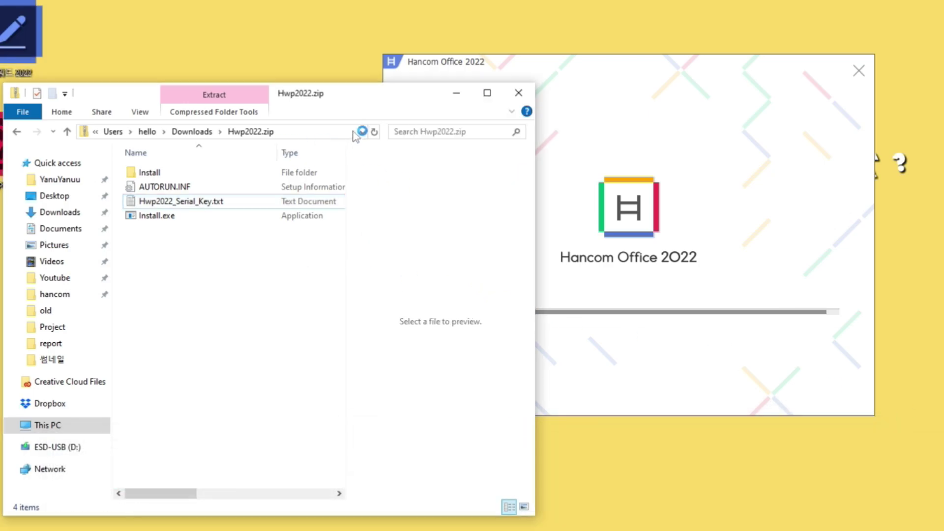
pyautogui.click(529, 92)
pyautogui.moveTo(674, 63); pyautogui.dragTo(531, 86)
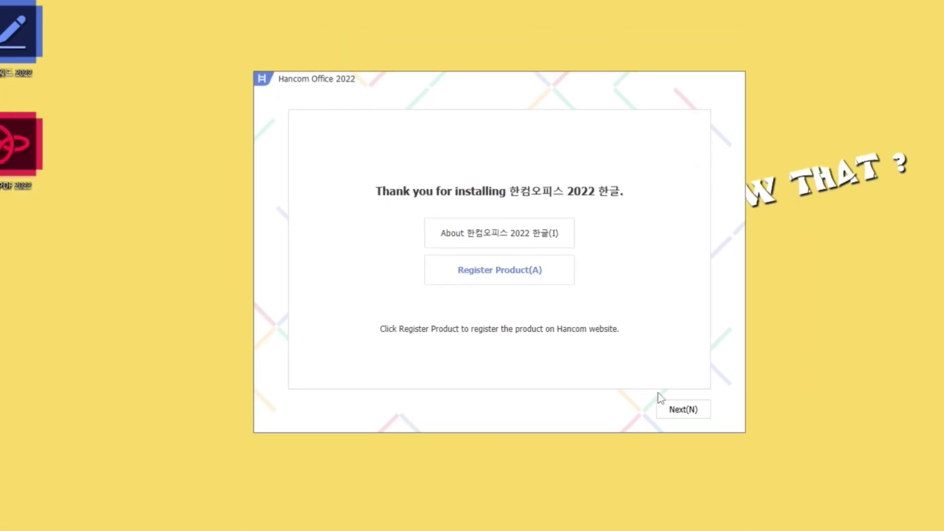
pyautogui.click(689, 412)
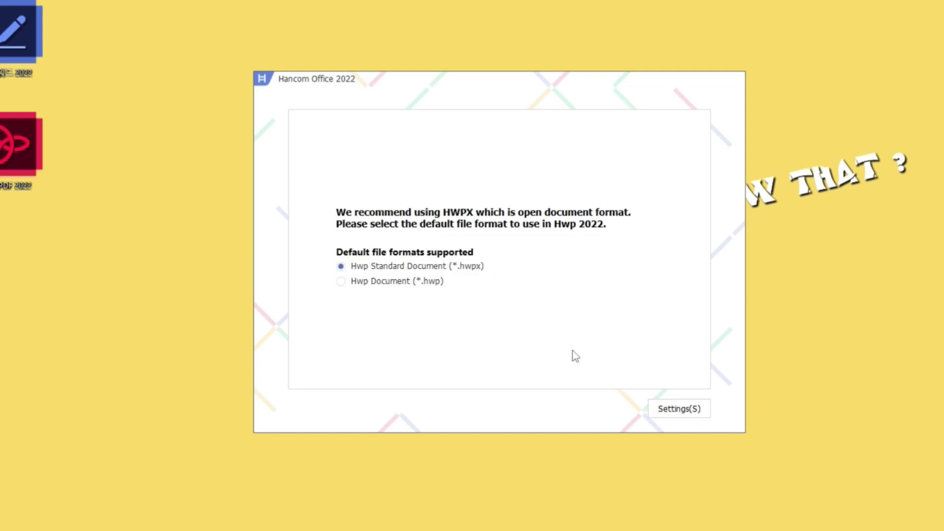
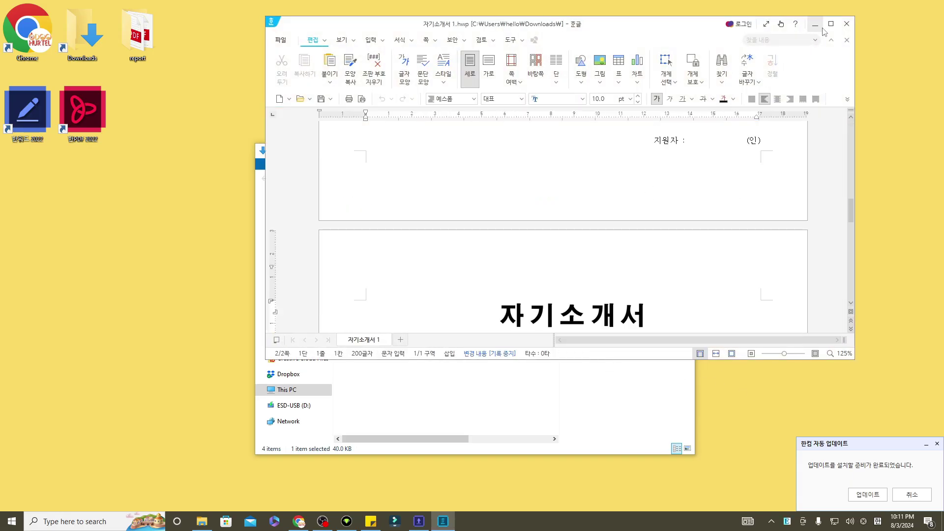
# Step: Maximize 자기소개서 1.hwp, zoom out to 64% to show both pages, and restore the window to a smaller size
pyautogui.click(831, 23)
pyautogui.scroll(-1, 663, 280)
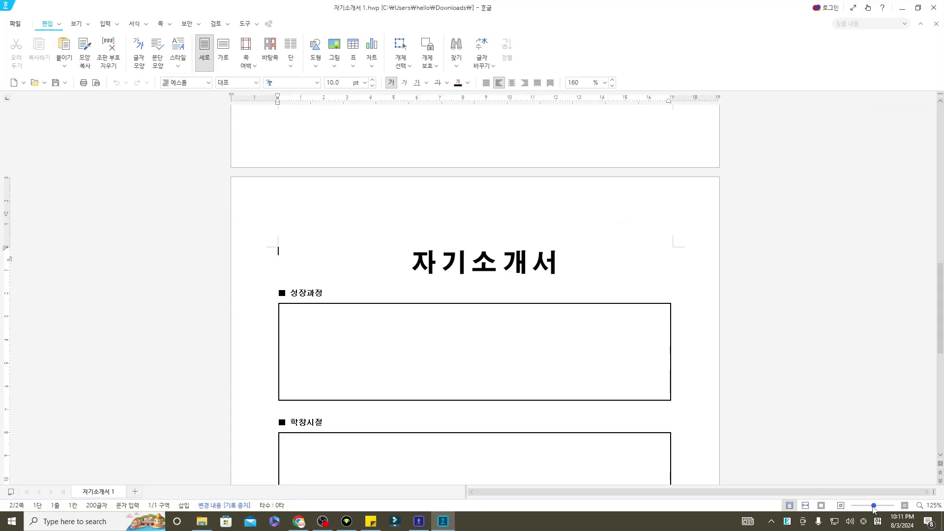
pyautogui.moveTo(872, 506); pyautogui.dragTo(868, 509)
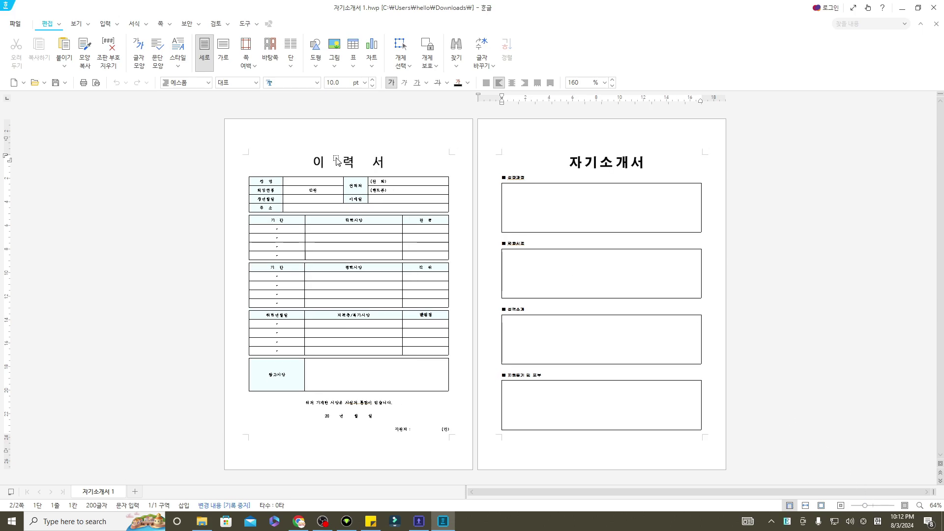
pyautogui.doubleClick(375, 10)
pyautogui.moveTo(411, 101); pyautogui.dragTo(390, 66)
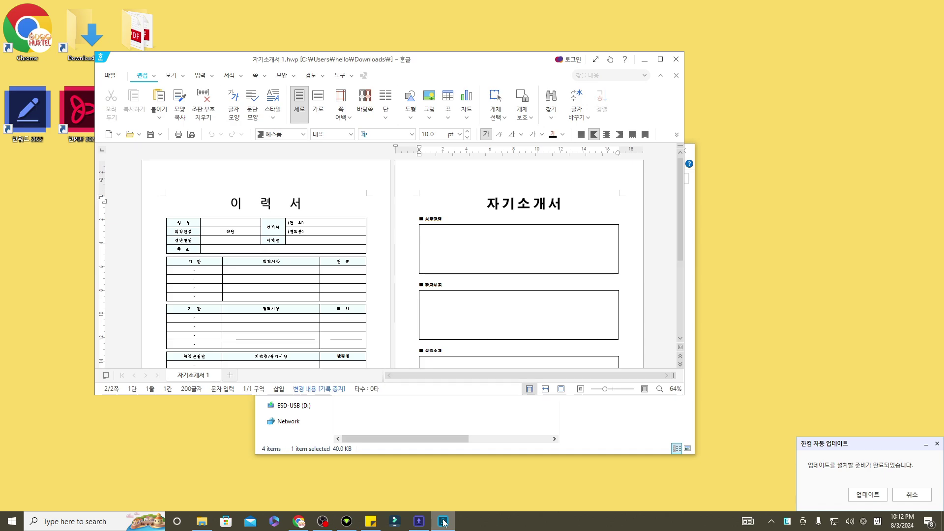
# Step: Pin the running HWP 2022 program to the taskbar
pyautogui.moveTo(449, 526)
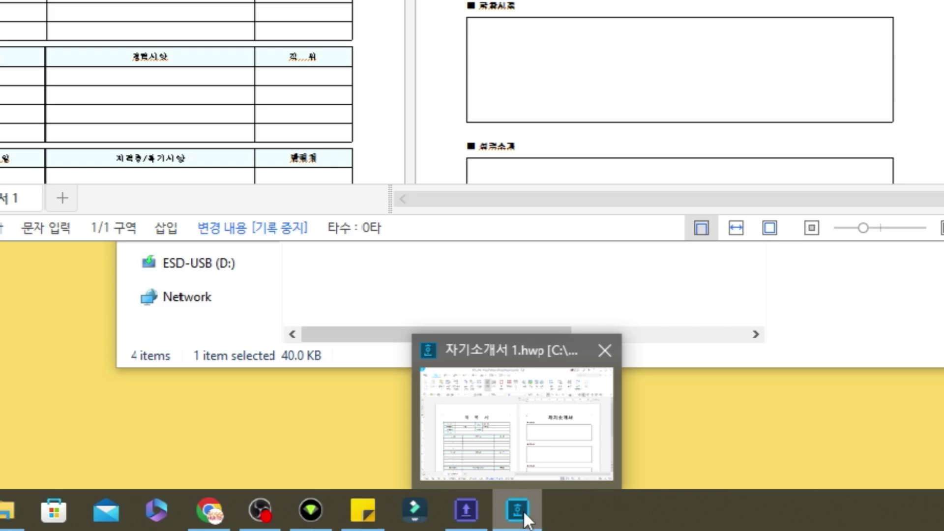
pyautogui.rightClick(524, 511)
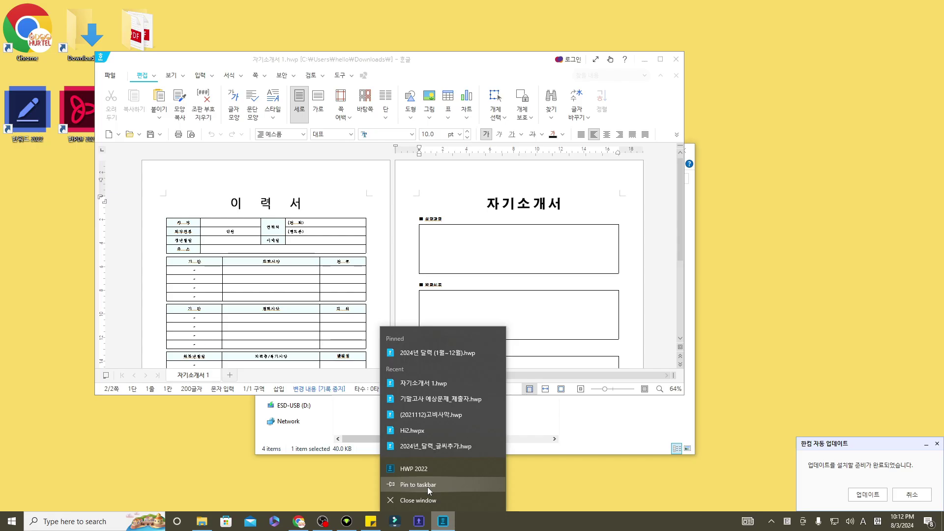
pyautogui.click(485, 438)
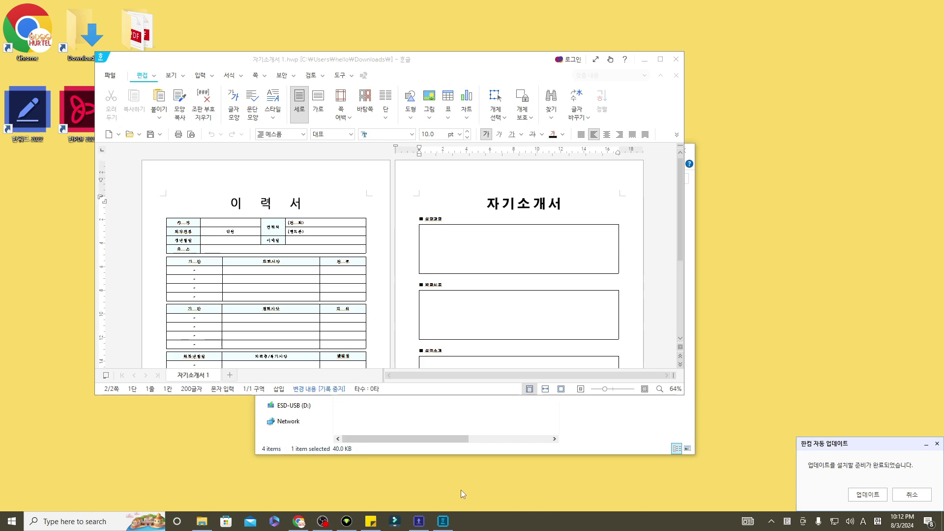
# Step: Close the document and Downloads windows, and test the pinned HWP 2022 shortcut by launching and closing the program
pyautogui.click(678, 59)
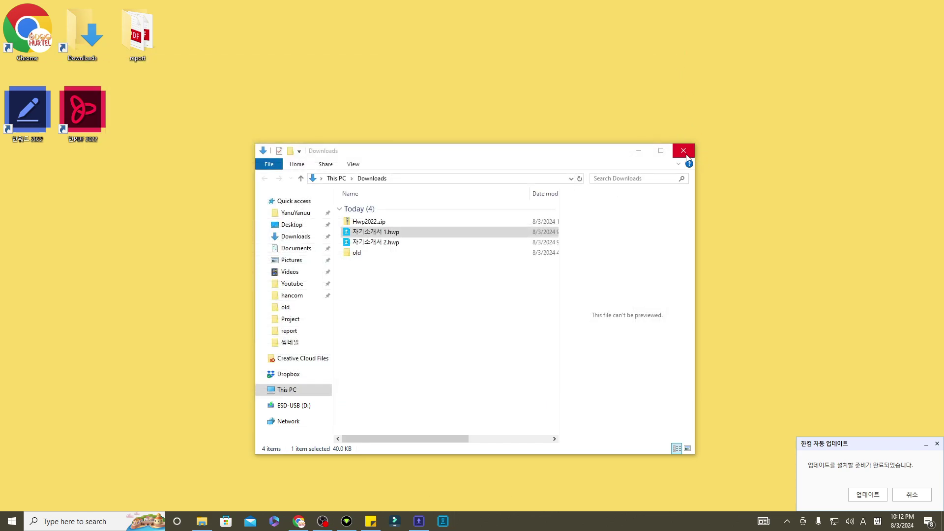
pyautogui.click(683, 151)
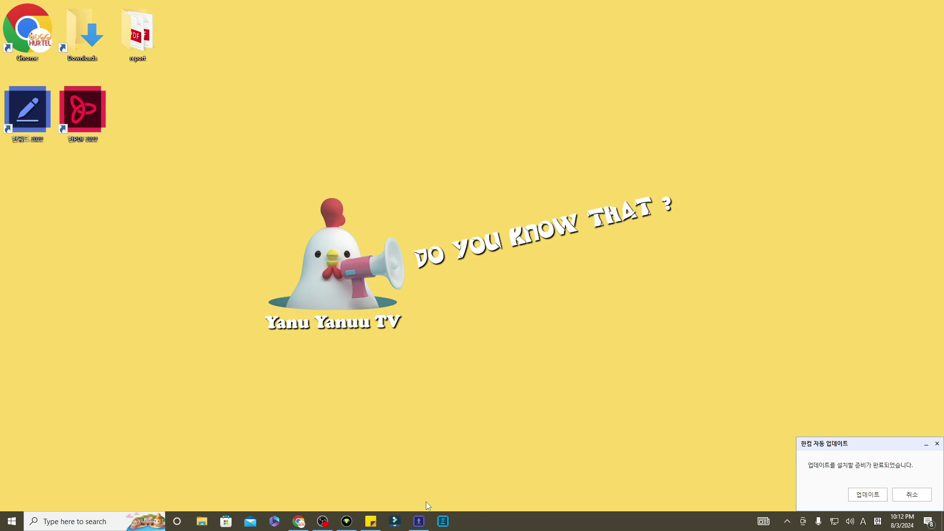
pyautogui.click(444, 523)
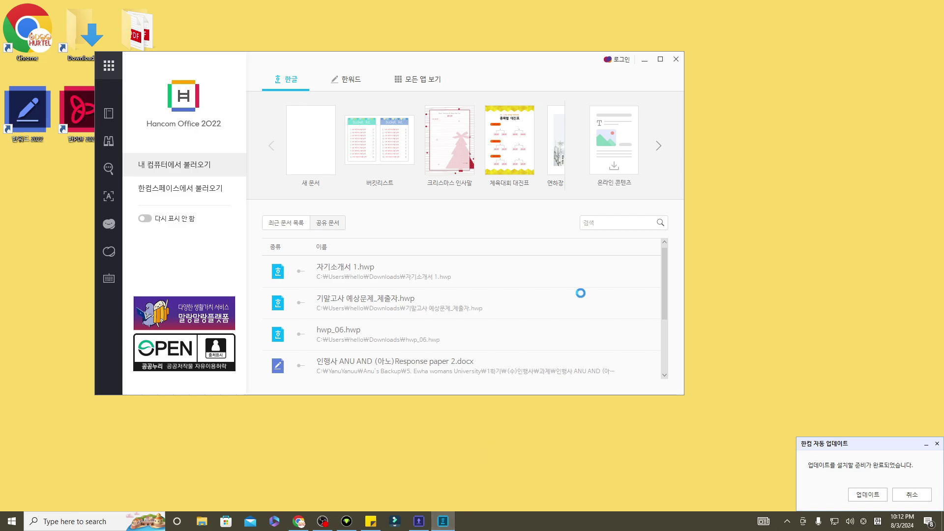
pyautogui.click(676, 59)
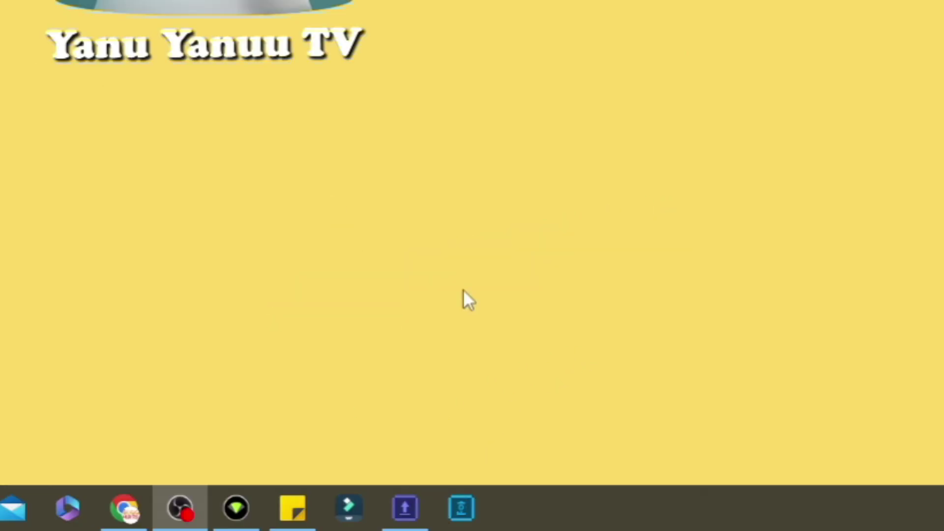
# Step: Pin 자기소개서 1.hwp to the HWP 2022 taskbar jump list and open the document from there
pyautogui.rightClick(464, 510)
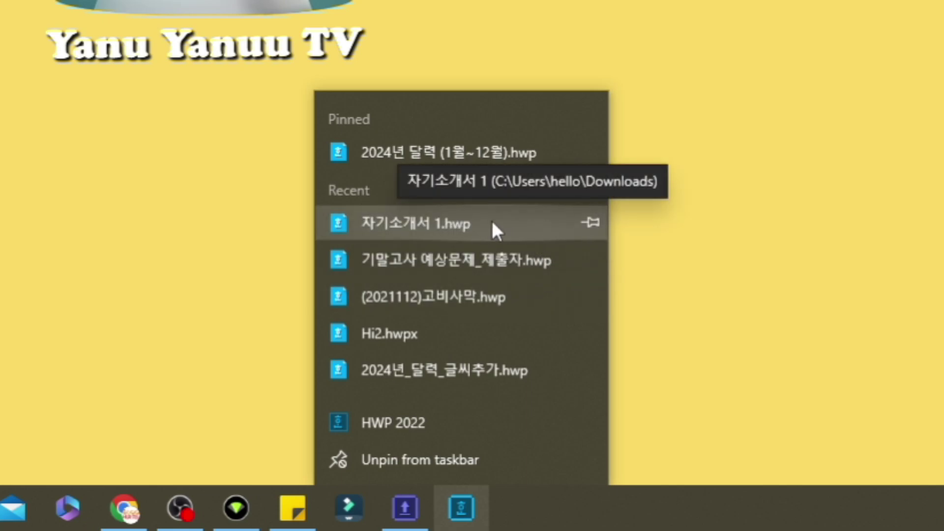
pyautogui.click(593, 220)
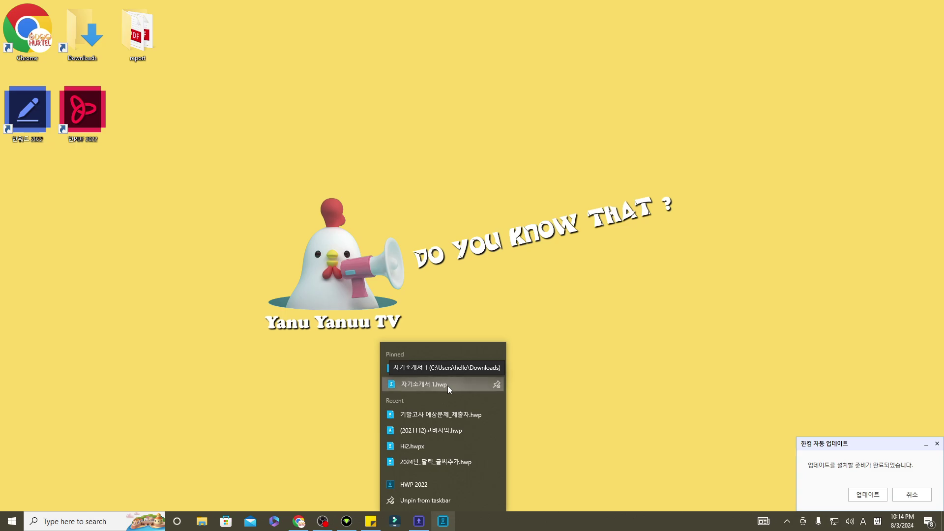
pyautogui.click(471, 190)
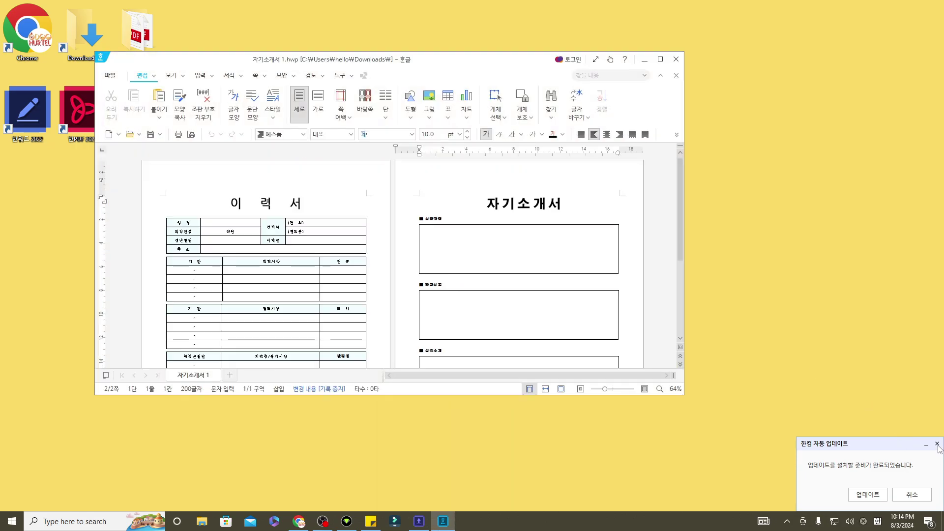
# Step: Dismiss the Hancom auto-update notice and maximize the document window with the cursor in the résumé table
pyautogui.click(938, 444)
pyautogui.click(660, 59)
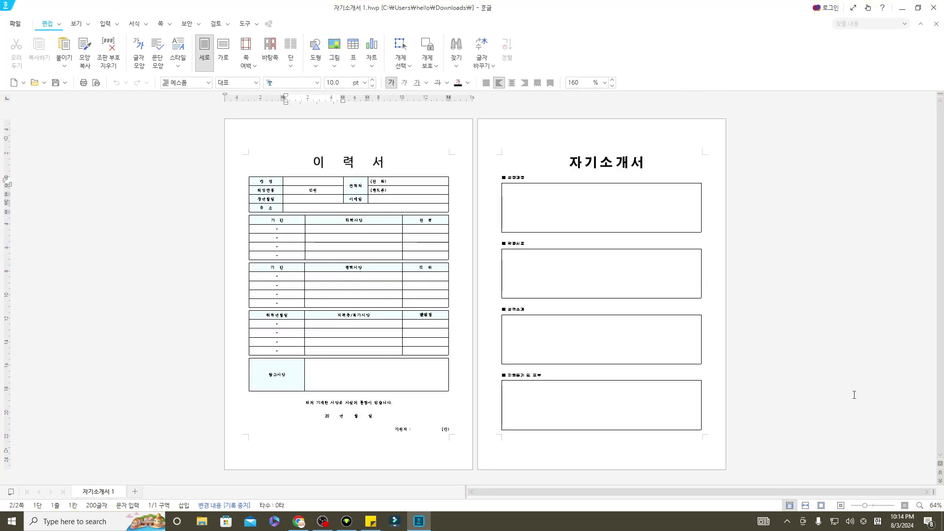
pyautogui.click(656, 315)
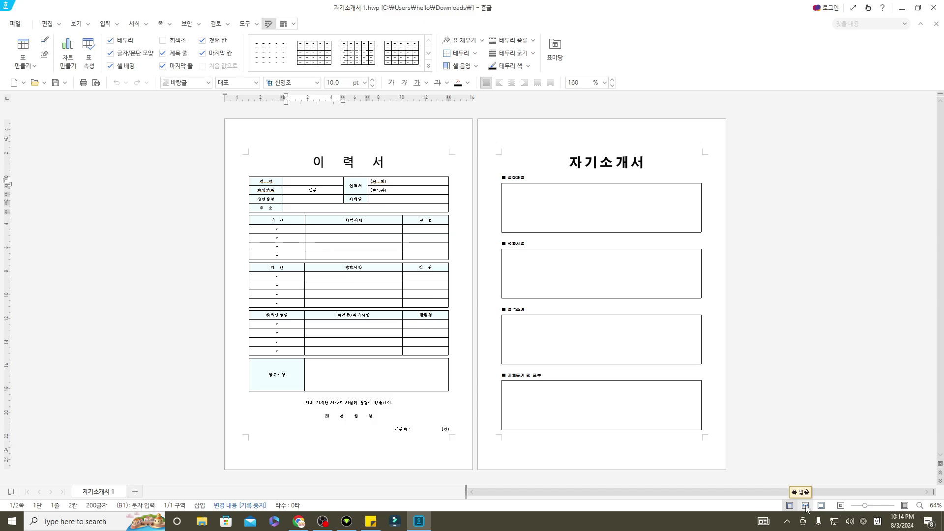
# Step: Try the page-width fit (폭 맞춤) and page outline toggle on the document, and set the view to whole-page fit (쪽 맞춤)
pyautogui.click(429, 436)
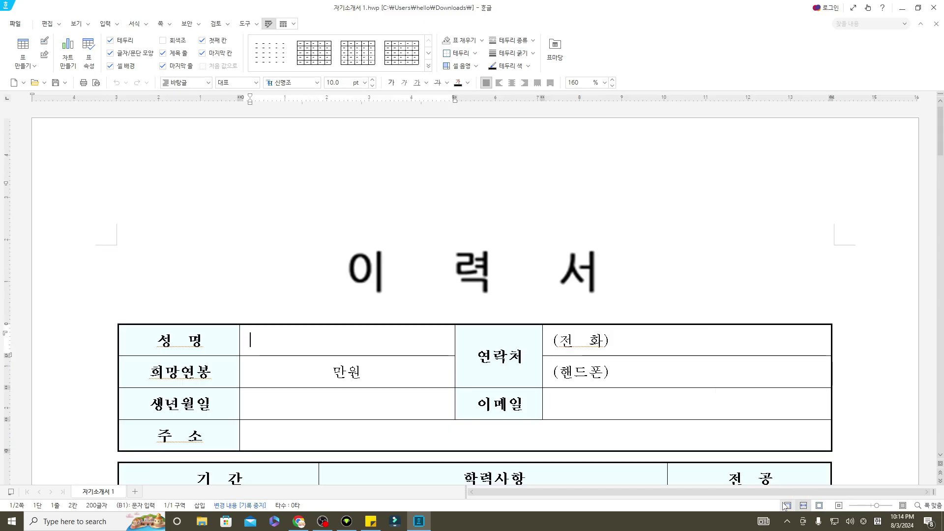
pyautogui.scroll(-15, 727, 348)
pyautogui.scroll(-2, 755, 401)
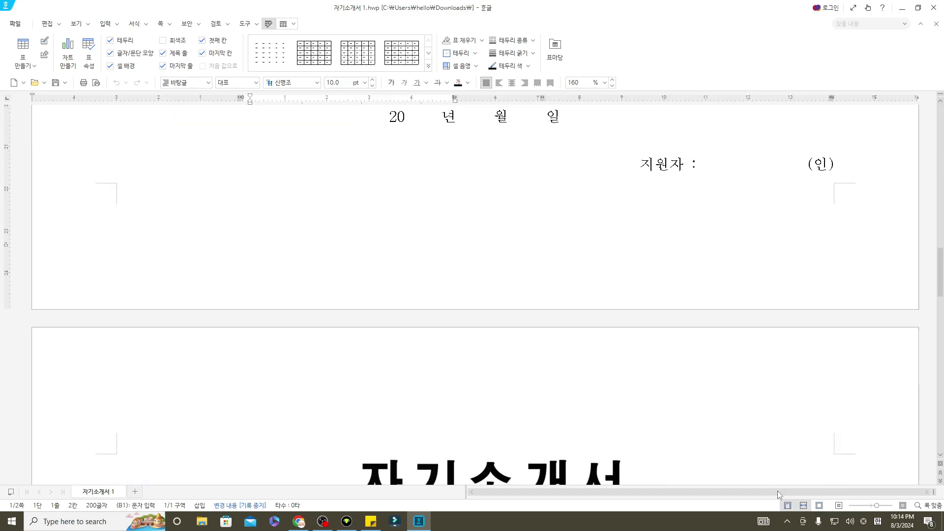
pyautogui.click(787, 507)
pyautogui.scroll(2, 763, 333)
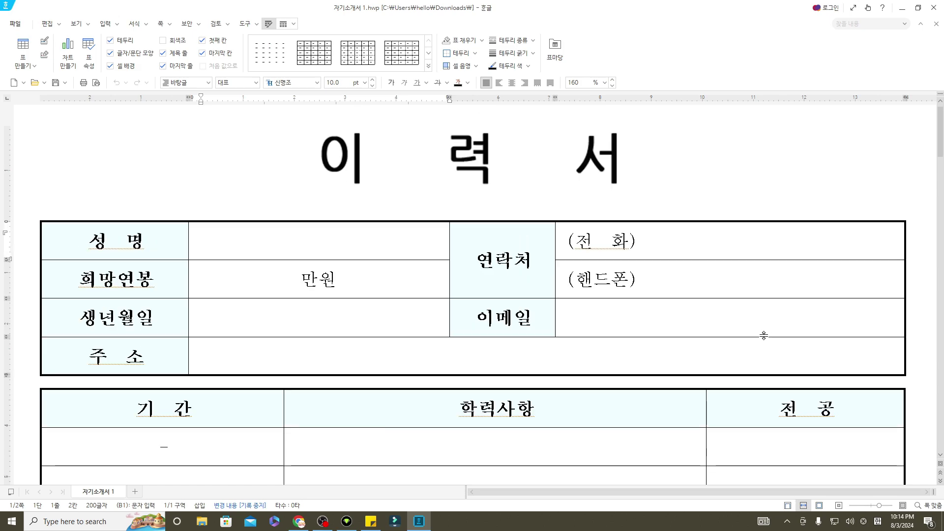
pyautogui.click(819, 505)
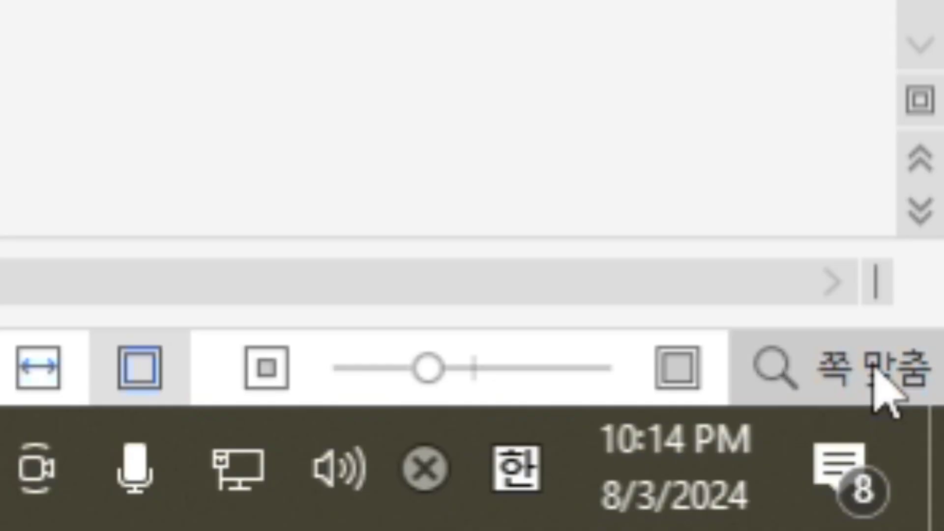
# Step: Set the page layout in the zoom settings (확대/축소) to single page (한 쪽) and apply it
pyautogui.click(896, 413)
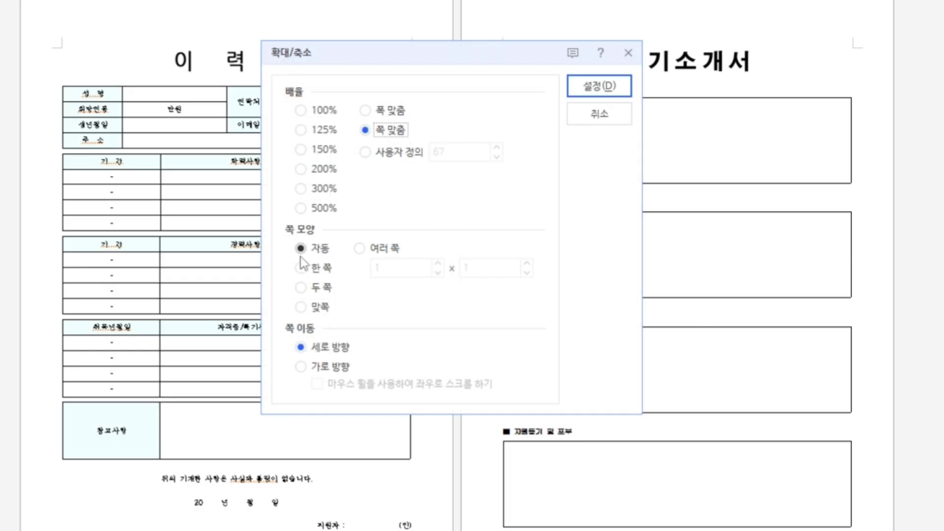
pyautogui.click(306, 272)
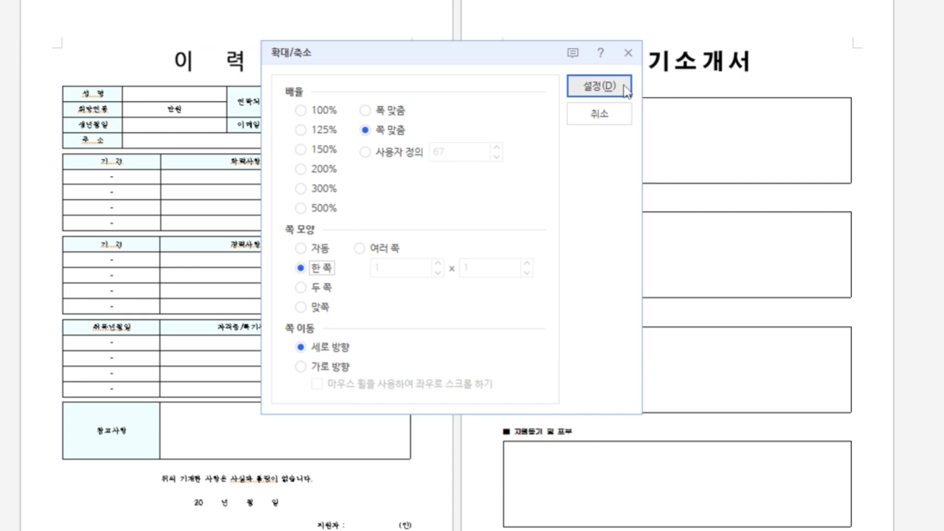
pyautogui.click(575, 89)
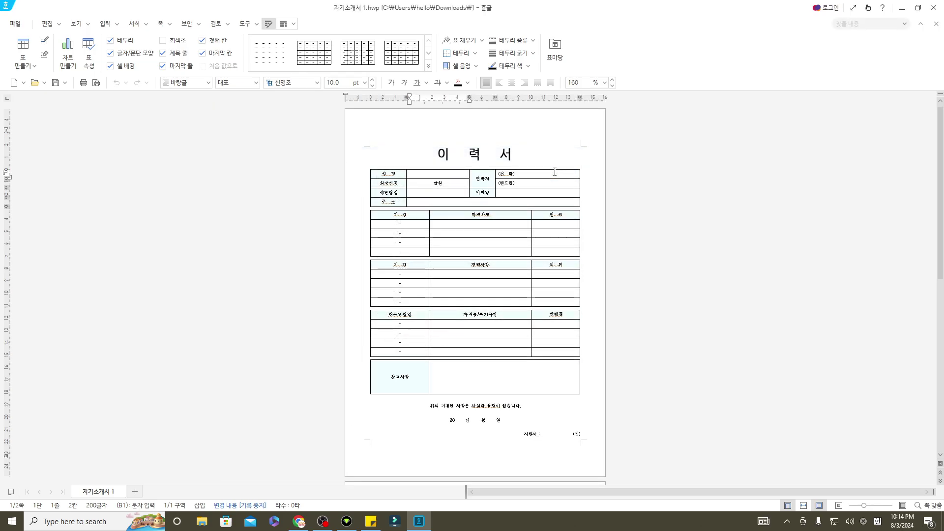
# Step: Set the page layout in the zoom settings to multiple pages (여러 쪽) with a 3 x 3 grid and apply it
pyautogui.click(929, 505)
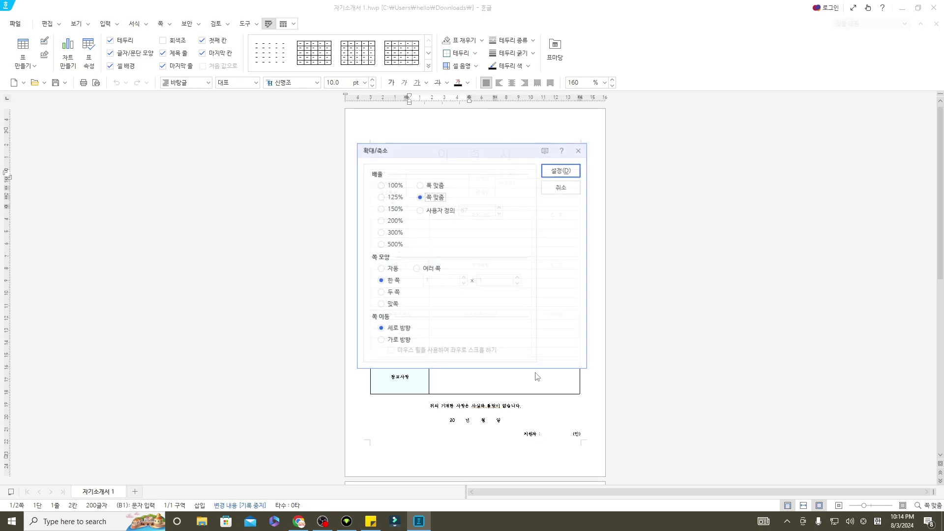
pyautogui.click(433, 268)
pyautogui.write('3')
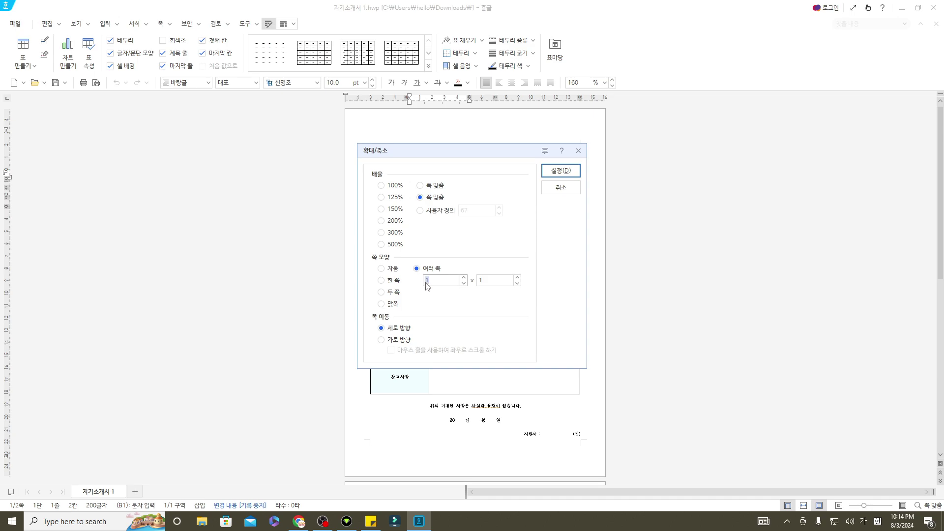
pyautogui.press('Tab')
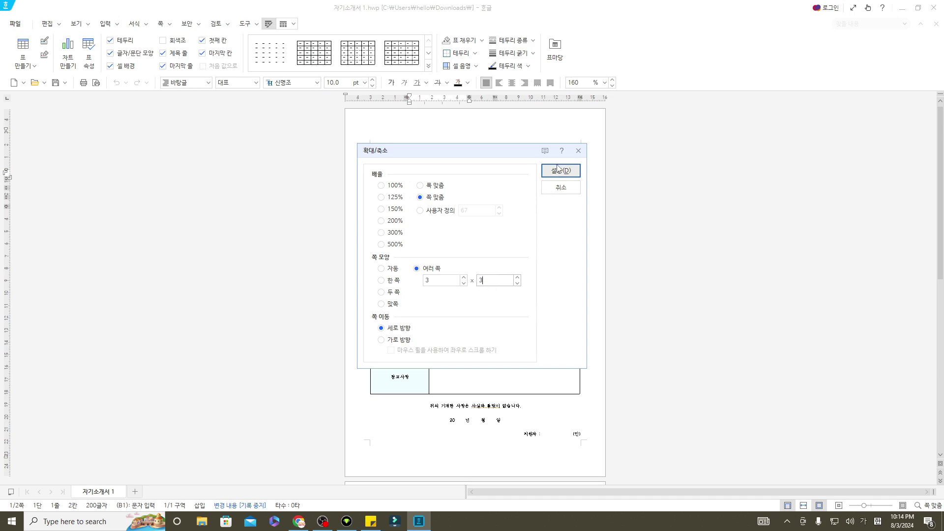
pyautogui.click(560, 170)
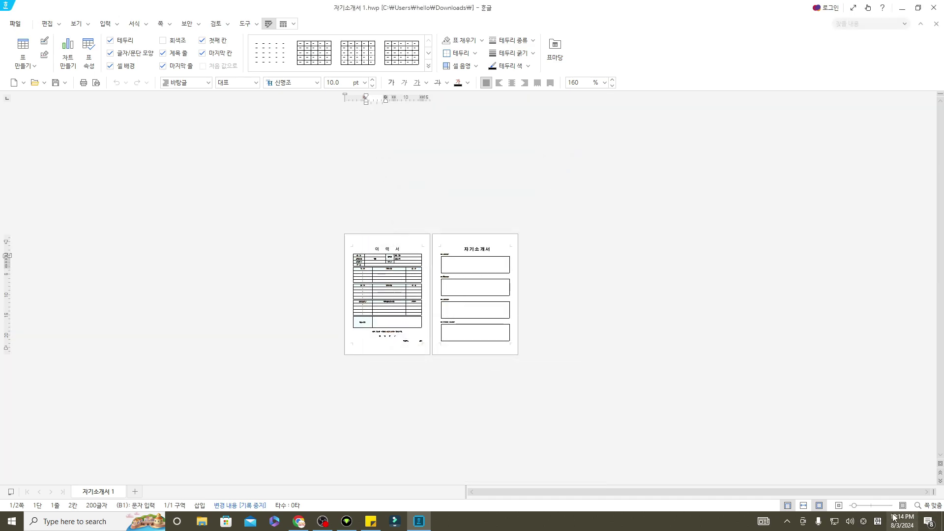
# Step: Set the page layout in the zoom settings to two pages (두 쪽) and apply it
pyautogui.click(925, 505)
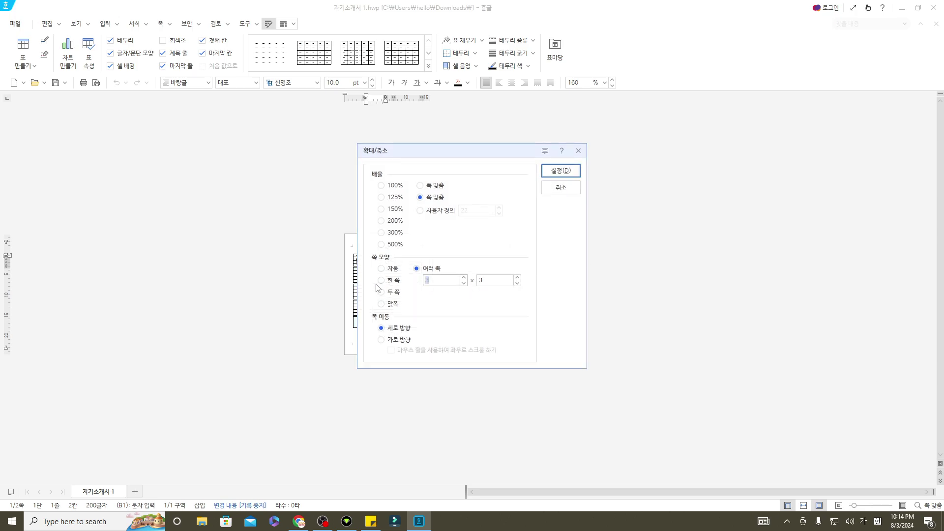
pyautogui.click(393, 292)
pyautogui.click(561, 170)
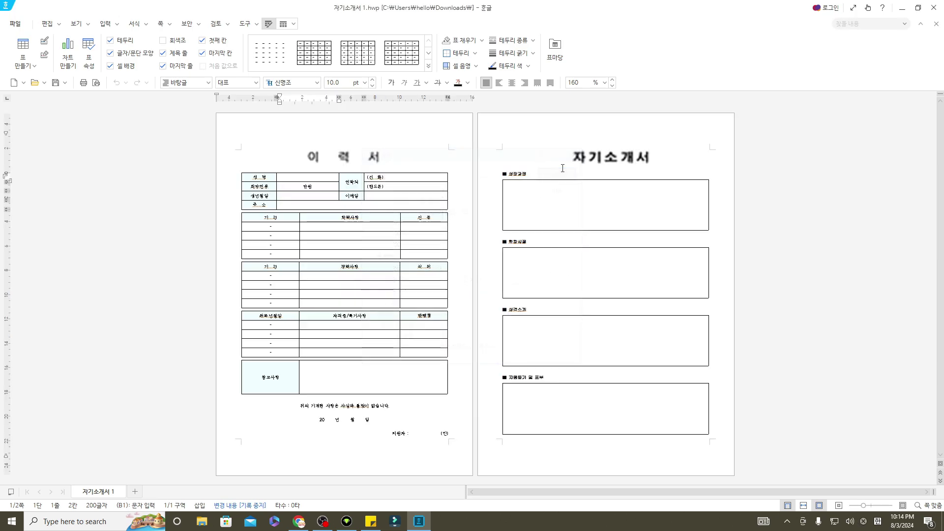
# Step: Set the zoom settings (확대/축소) to 150% with the single page (한 쪽) layout and apply them
pyautogui.click(927, 507)
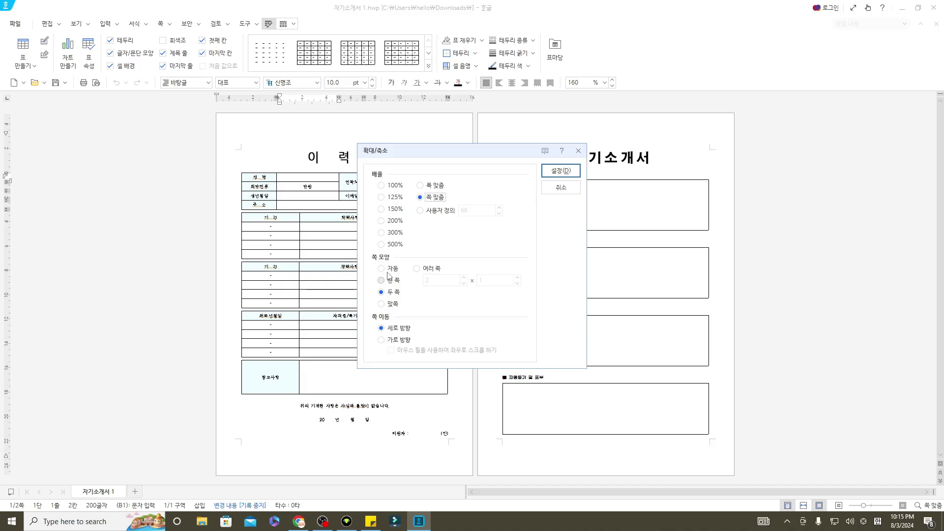
pyautogui.click(392, 268)
pyautogui.click(393, 280)
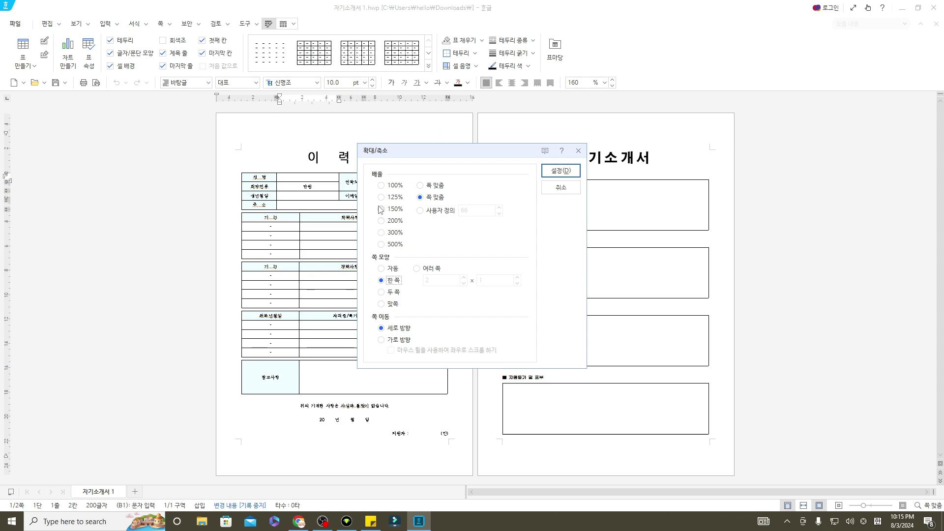
pyautogui.click(396, 209)
pyautogui.click(561, 171)
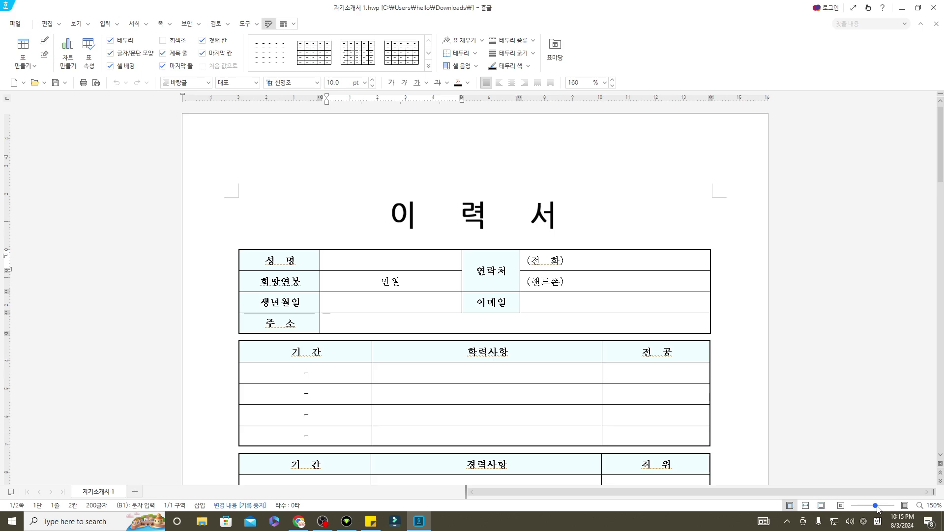
# Step: Set the document zoom to 100% and place the cursor in the empty name (성명) cell
pyautogui.moveTo(876, 506); pyautogui.dragTo(867, 506)
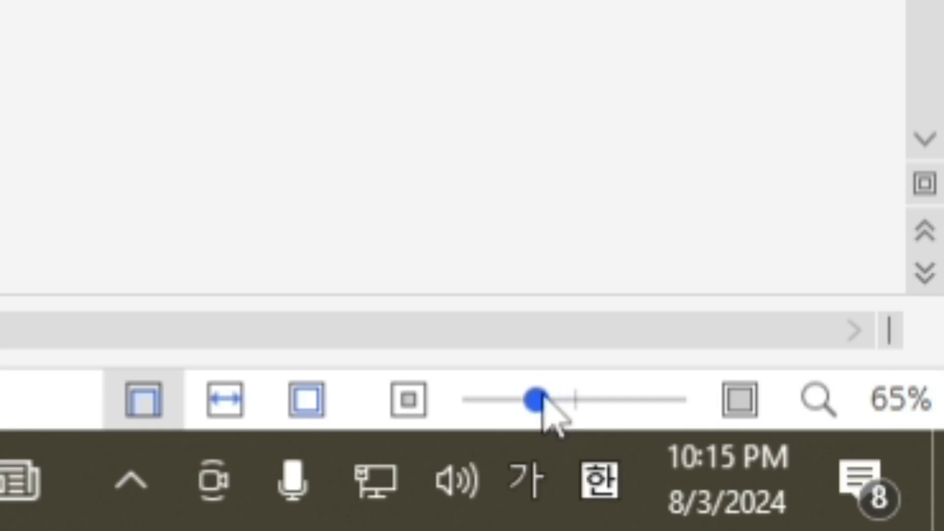
pyautogui.moveTo(545, 393); pyautogui.dragTo(586, 391)
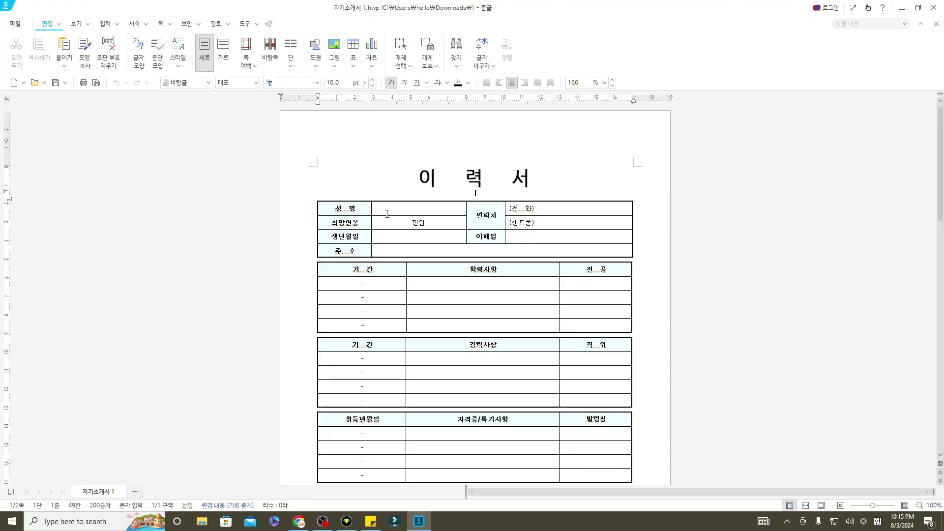
pyautogui.click(387, 214)
# Step: Review the résumé and the 자기소개서 page through to the end, and return the cursor to the 이력서 title area
pyautogui.scroll(-3, 421, 275)
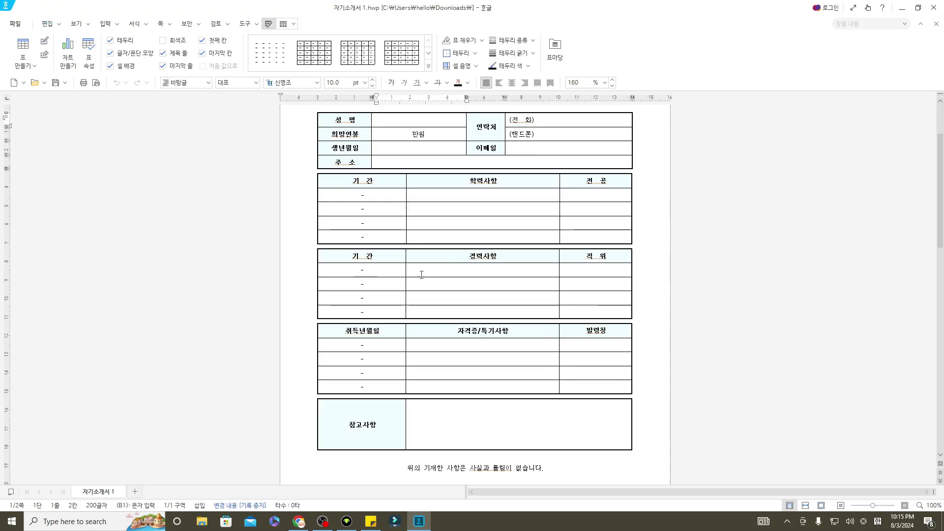
pyautogui.scroll(-13, 422, 275)
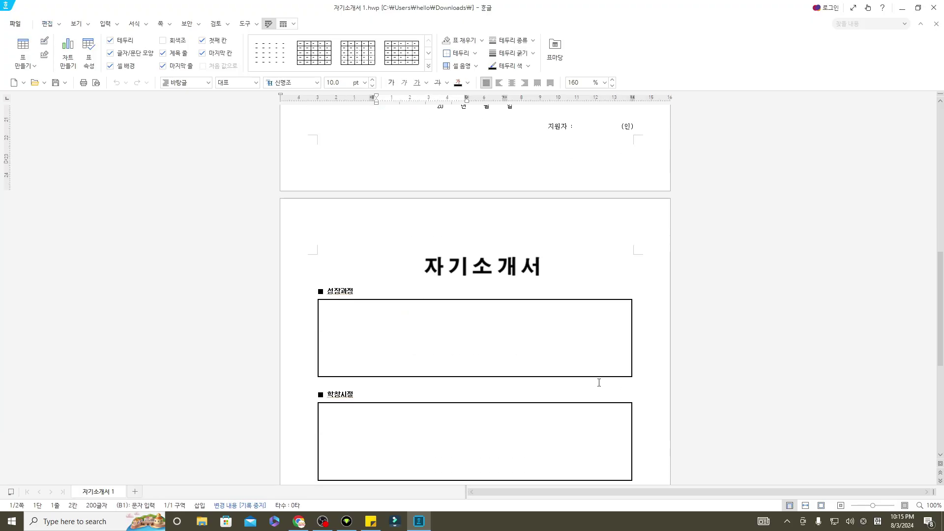
pyautogui.scroll(-6, 565, 364)
pyautogui.scroll(-3, 443, 285)
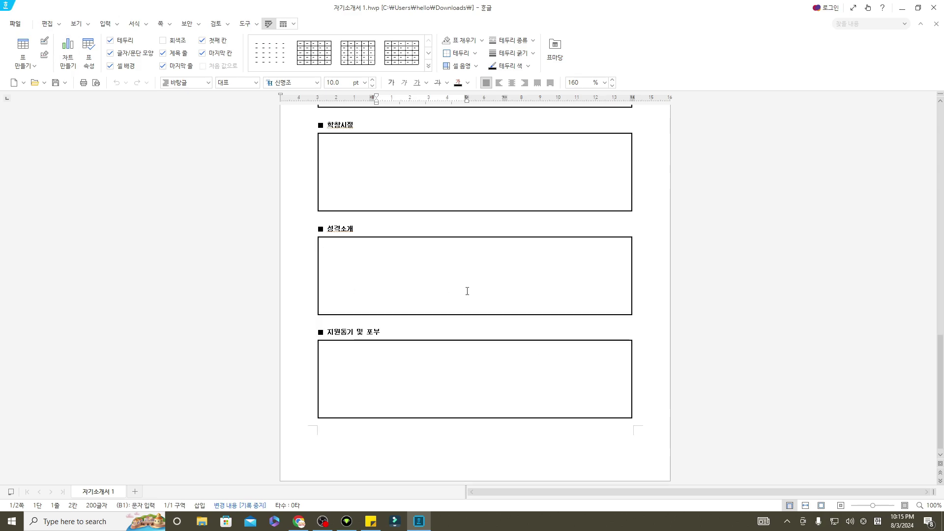
pyautogui.scroll(20, 468, 291)
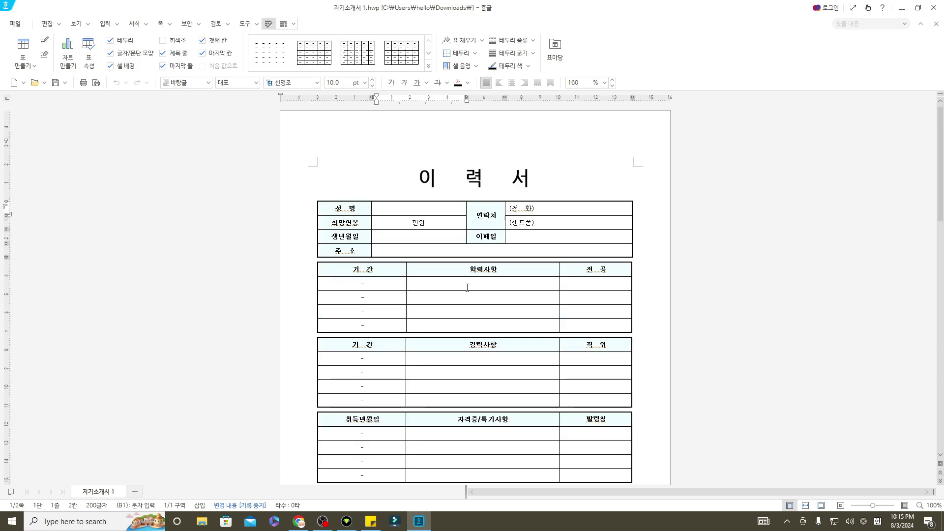
pyautogui.click(503, 181)
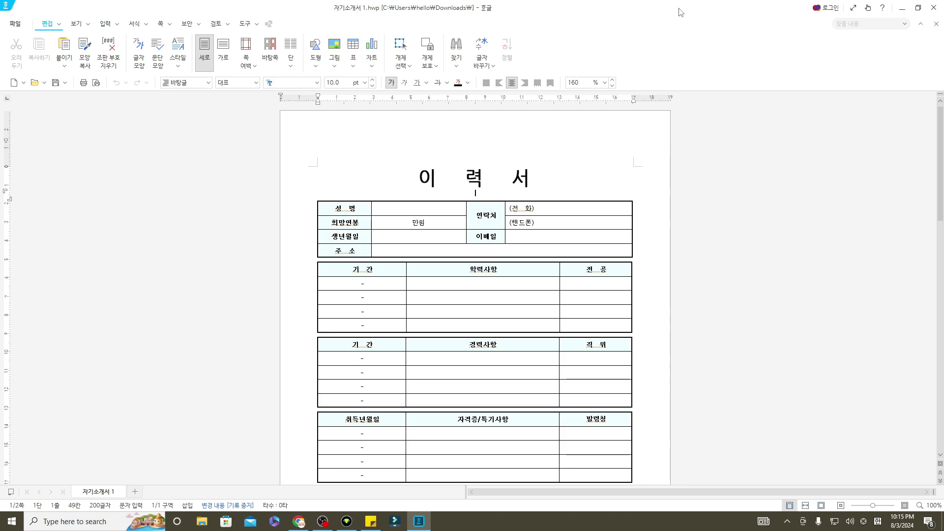
# Step: Restore the maximized document window to a smaller size and arrange it on the desktop at full screen height
pyautogui.click(918, 8)
pyautogui.moveTo(431, 64); pyautogui.dragTo(486, 151)
pyautogui.doubleClick(488, 150)
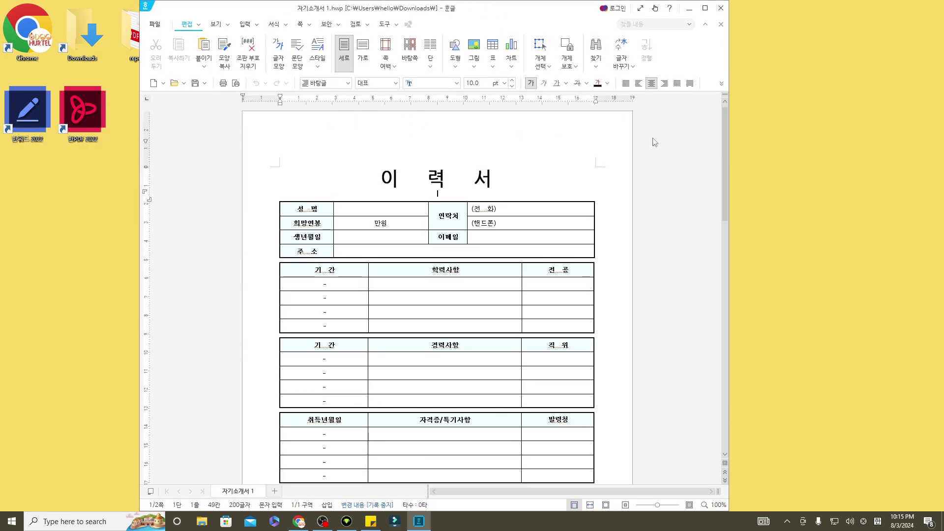
# Step: View the end of the document's second page and close the document window
pyautogui.moveTo(724, 199); pyautogui.dragTo(728, 455)
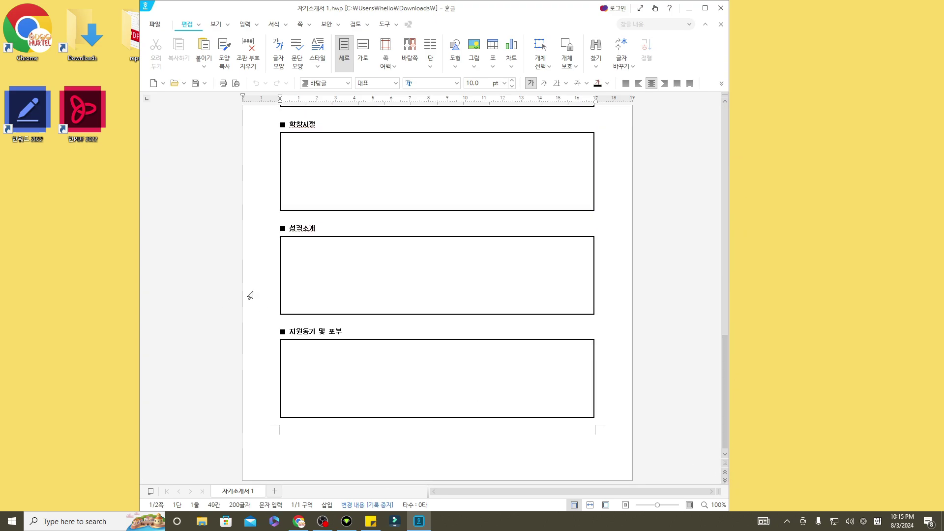
pyautogui.click(721, 9)
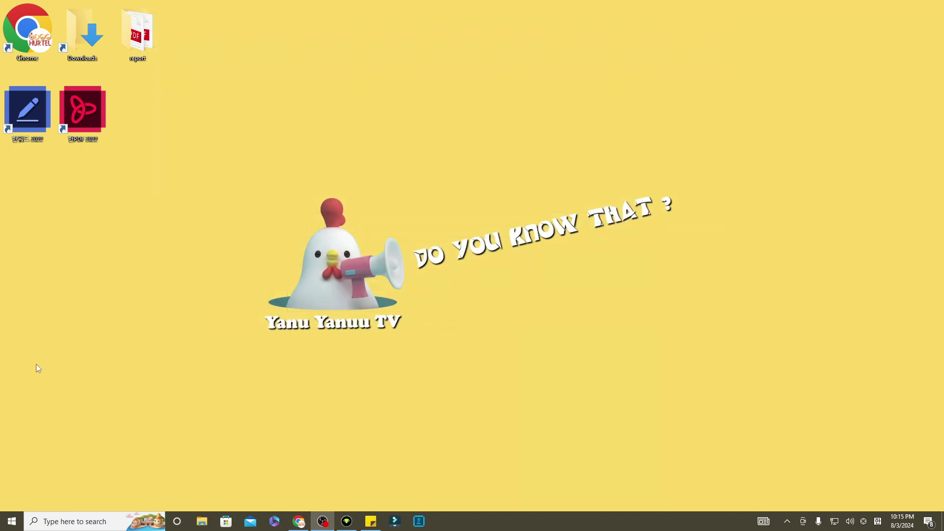